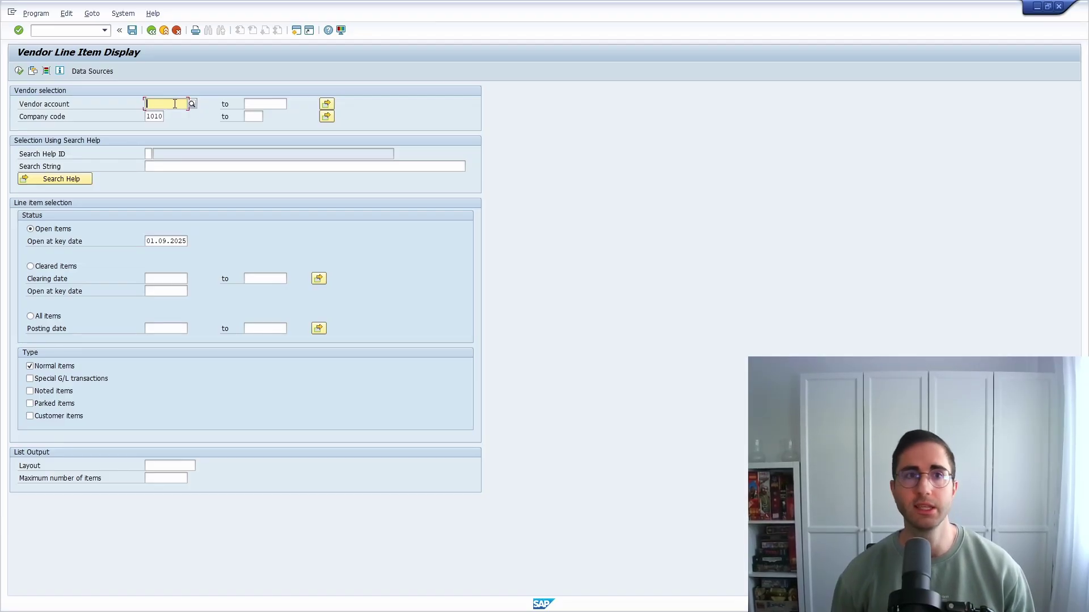
# - Search the Vendor account help for AEW, then clear the term to list all 104 suppliers
pyautogui.press('F4')
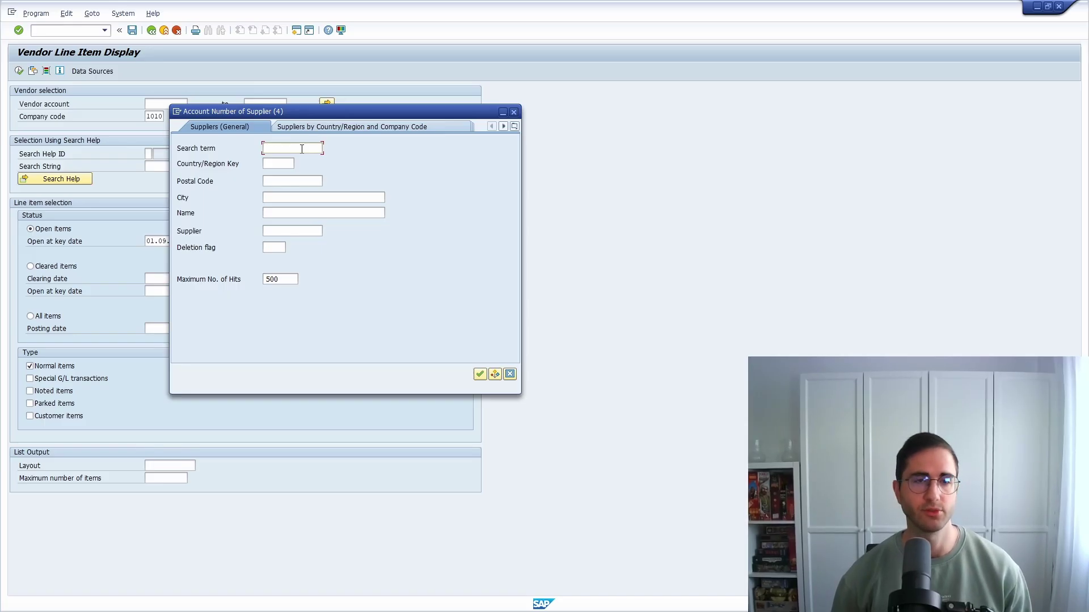
pyautogui.write('AEW')
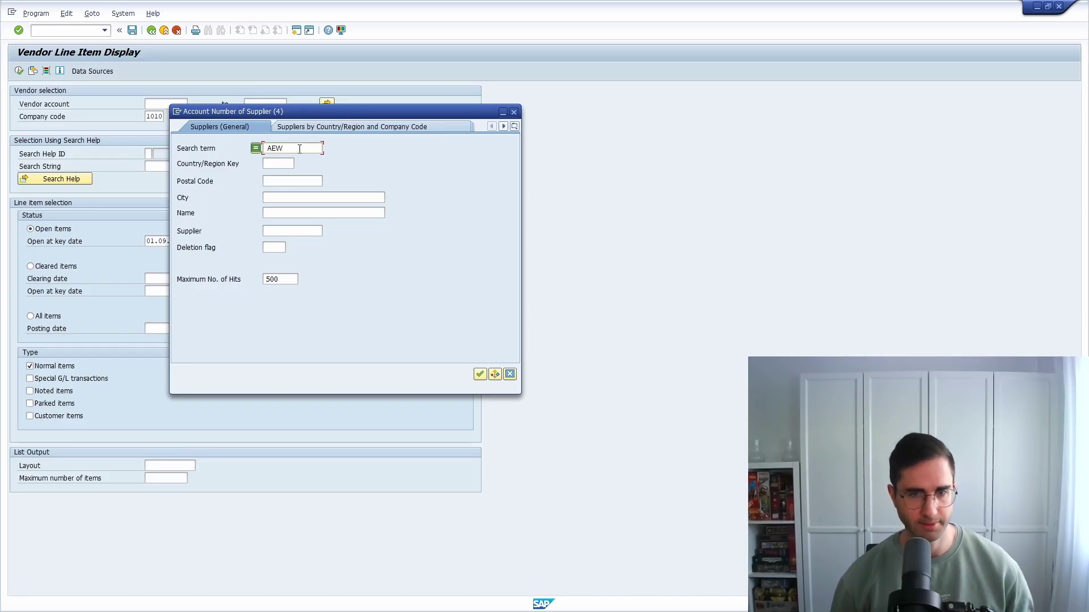
pyautogui.click(480, 375)
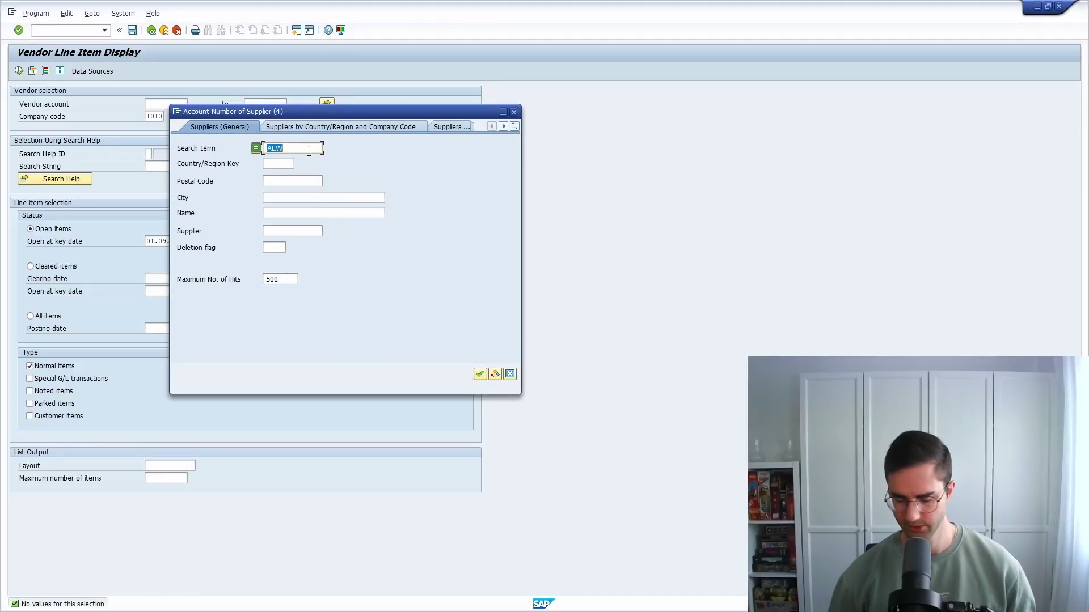
pyautogui.press('Delete')
pyautogui.press('Return')
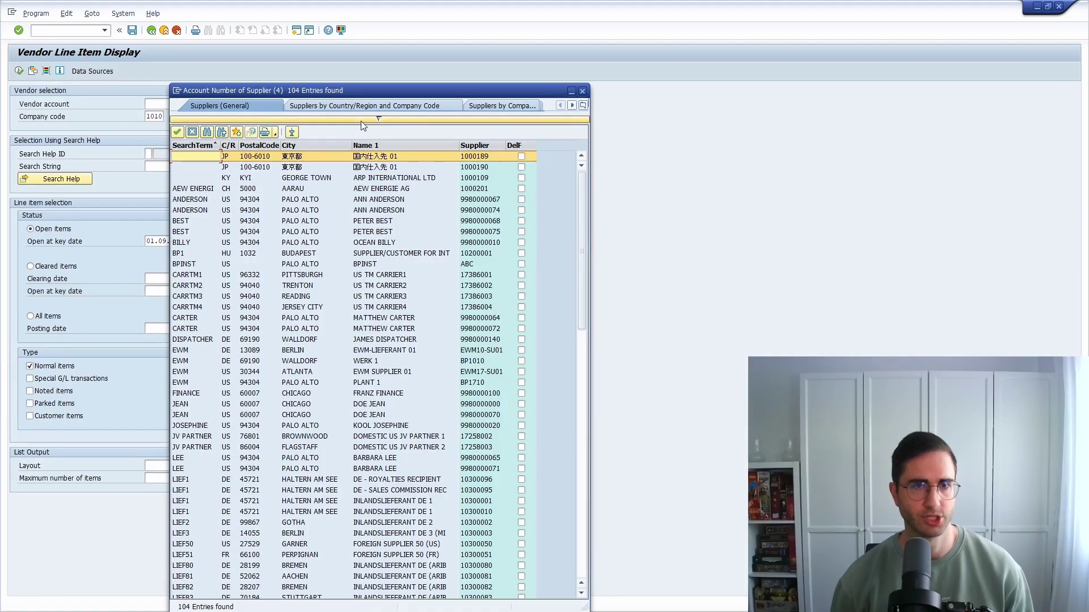
# - Restrict the supplier search to the term *AE* to narrow the hit list
pyautogui.click(379, 119)
pyautogui.write('*A')
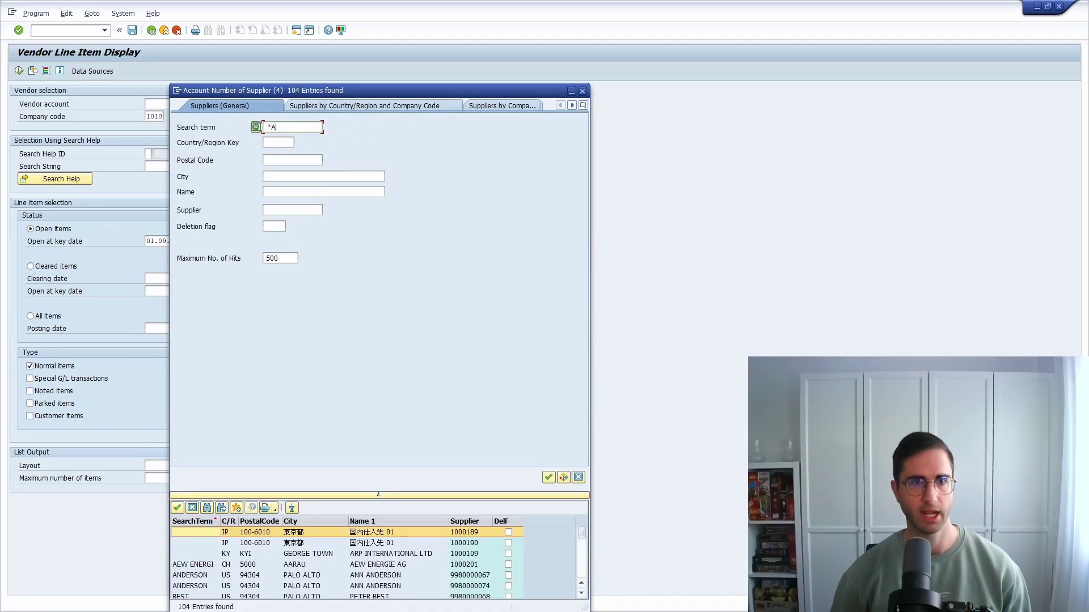
pyautogui.write('E*')
pyautogui.press('Return')
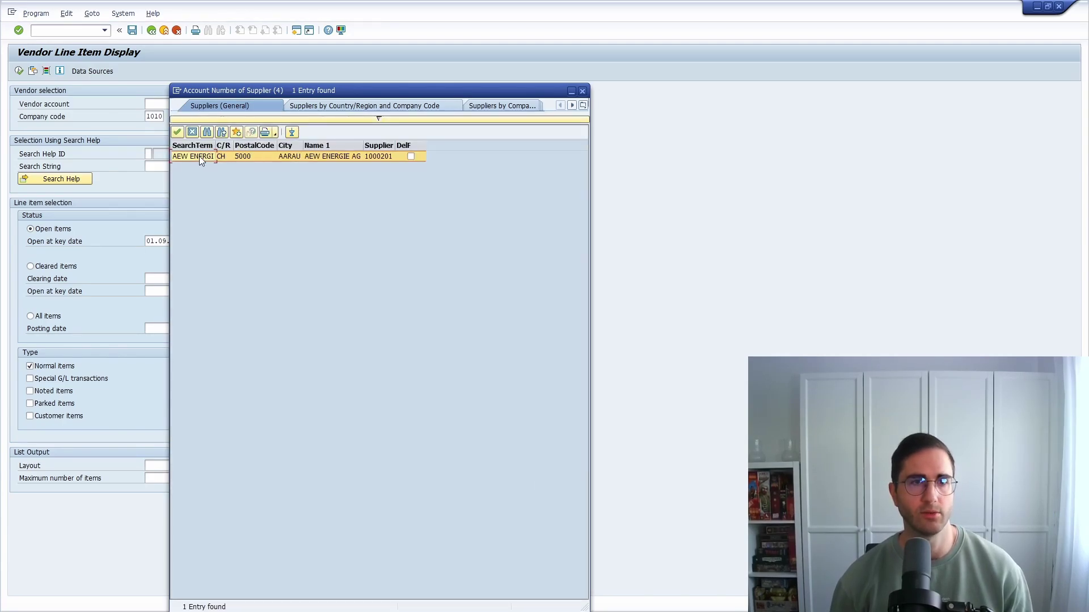
# - Copy supplier 1000201 from the AEW ENERGIE AG row into Vendor account, then clear the field
pyautogui.moveTo(346, 87); pyautogui.dragTo(337, 43)
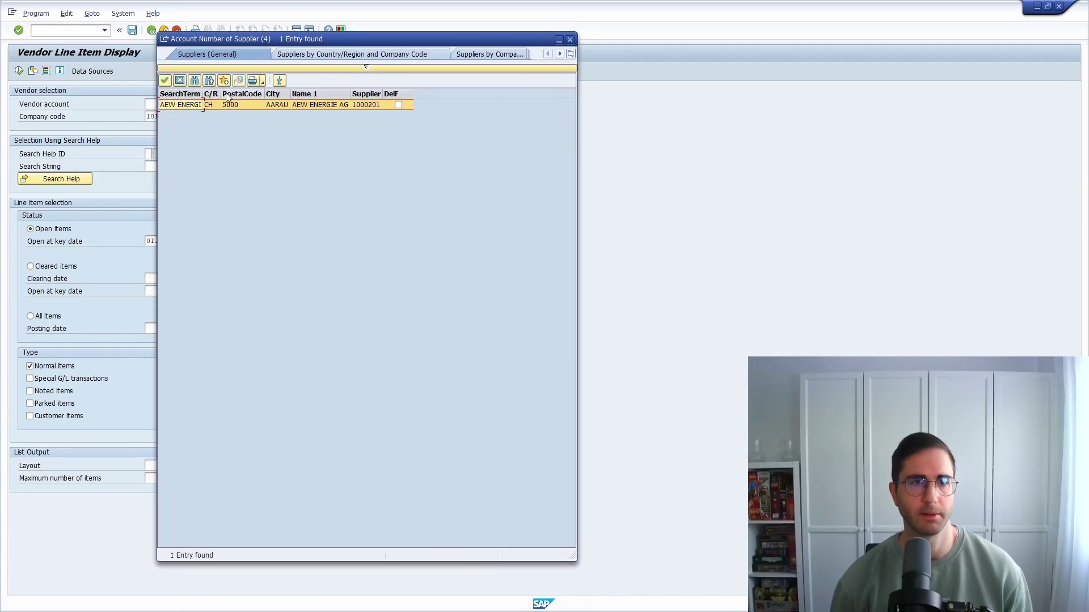
pyautogui.doubleClick(198, 105)
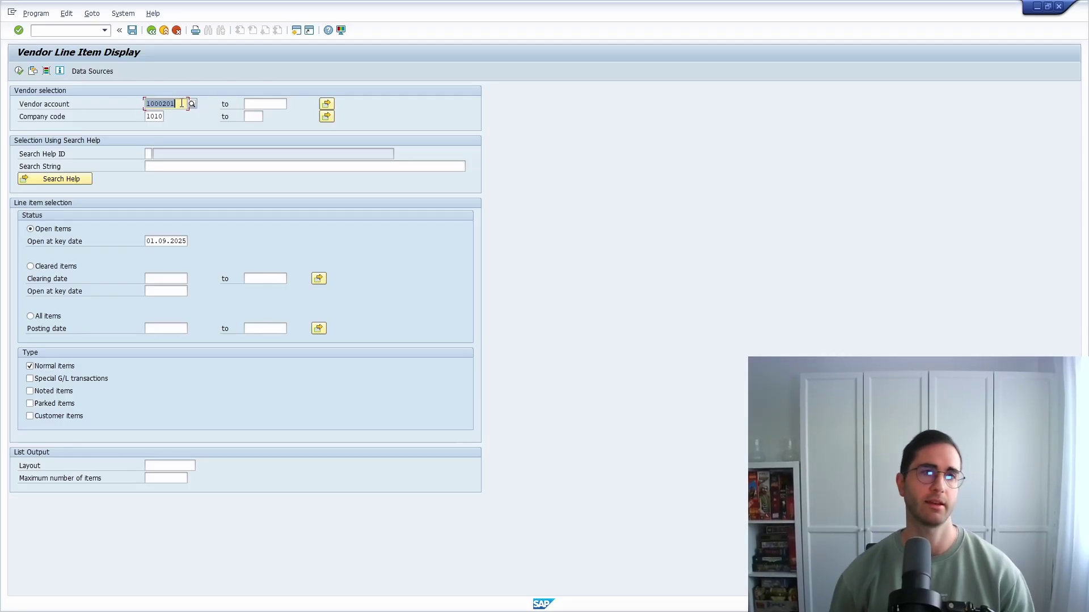
pyautogui.press('BackSpace')
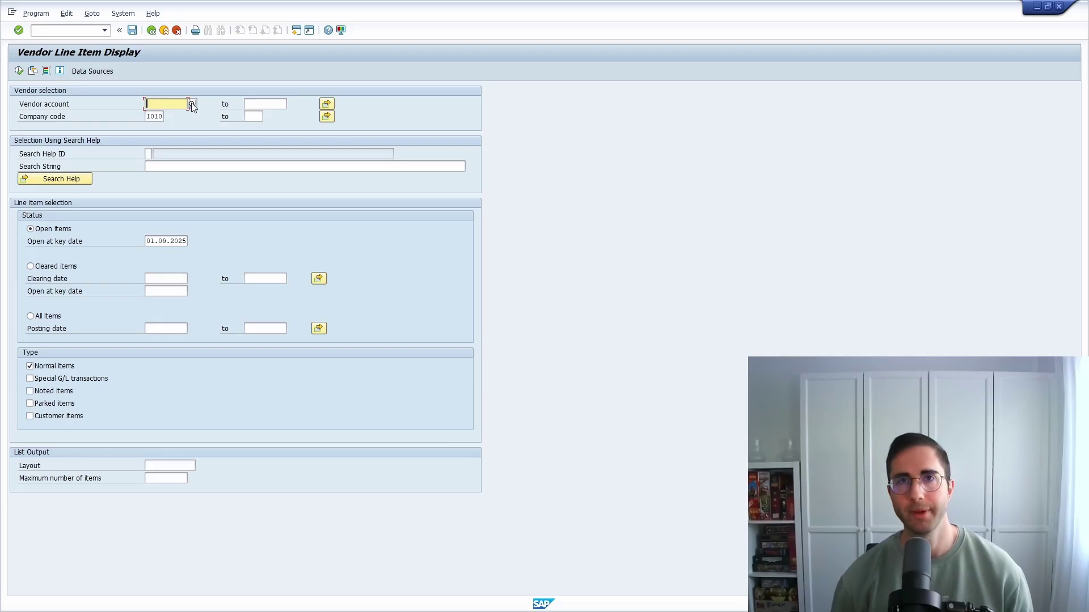
# - Search suppliers with term *AE* and take AEW ENERGIE AG's number 1000201 into Vendor account
pyautogui.click(192, 105)
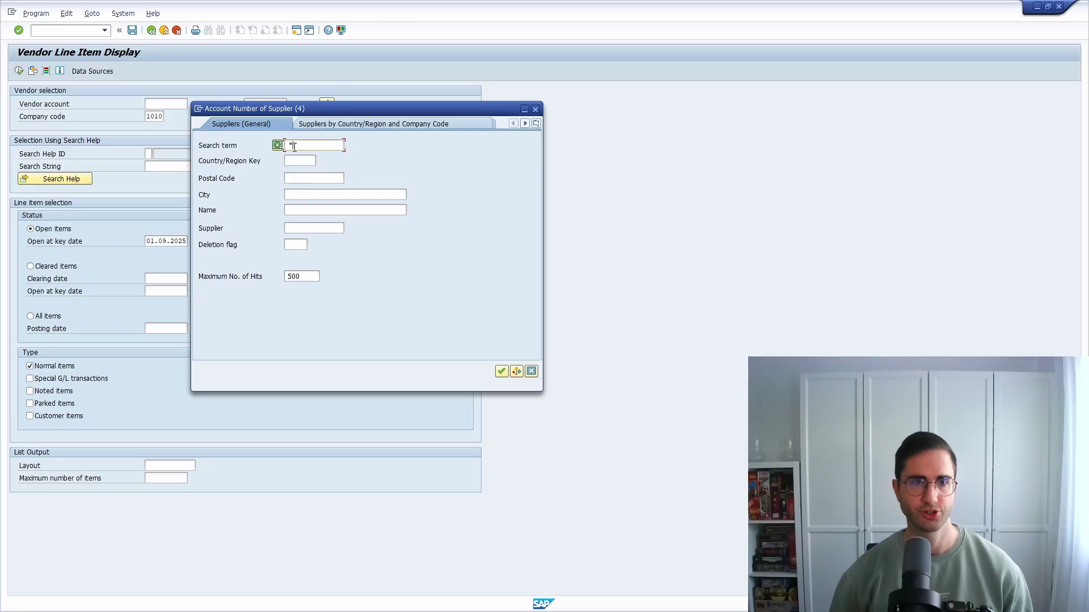
pyautogui.write('*AE*')
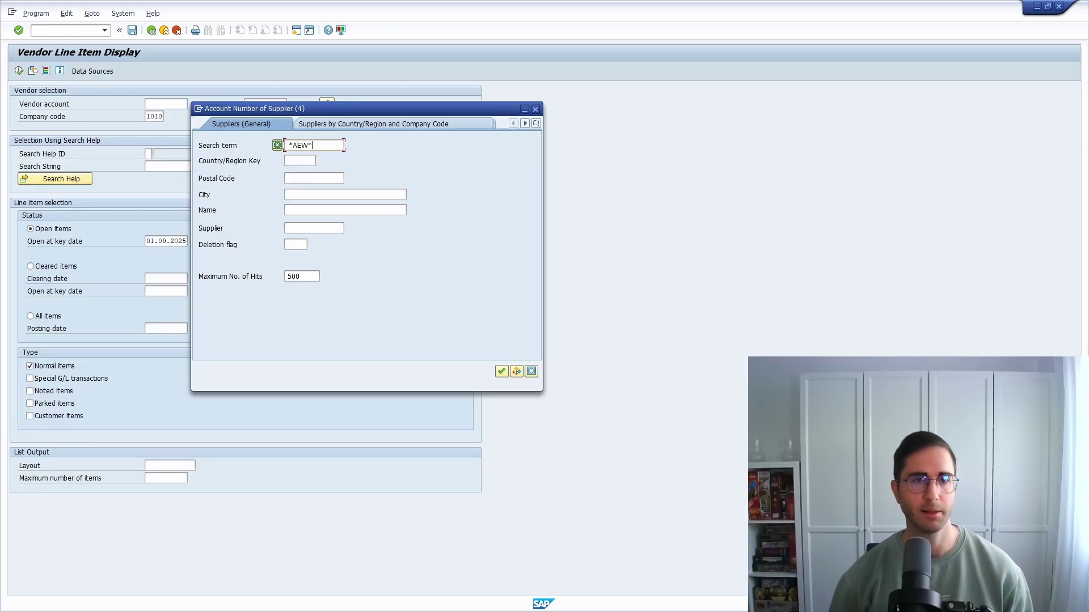
pyautogui.press('Return')
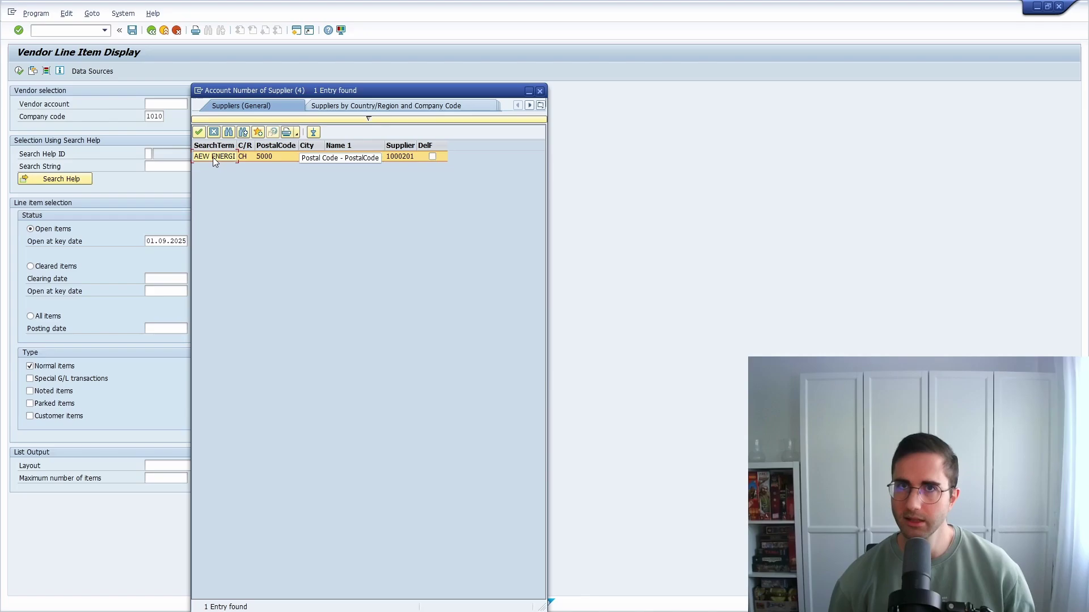
pyautogui.doubleClick(217, 157)
pyautogui.doubleClick(170, 104)
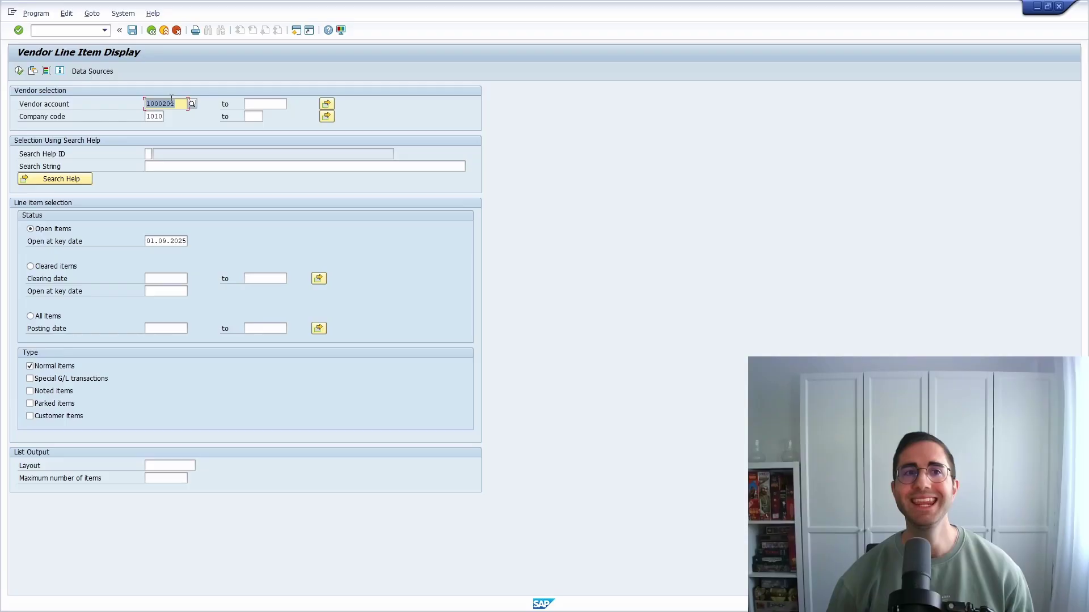
# - Enter =AEW in Vendor account to resolve it to 1000201, then try =Test, which finds nothing
pyautogui.write('=')
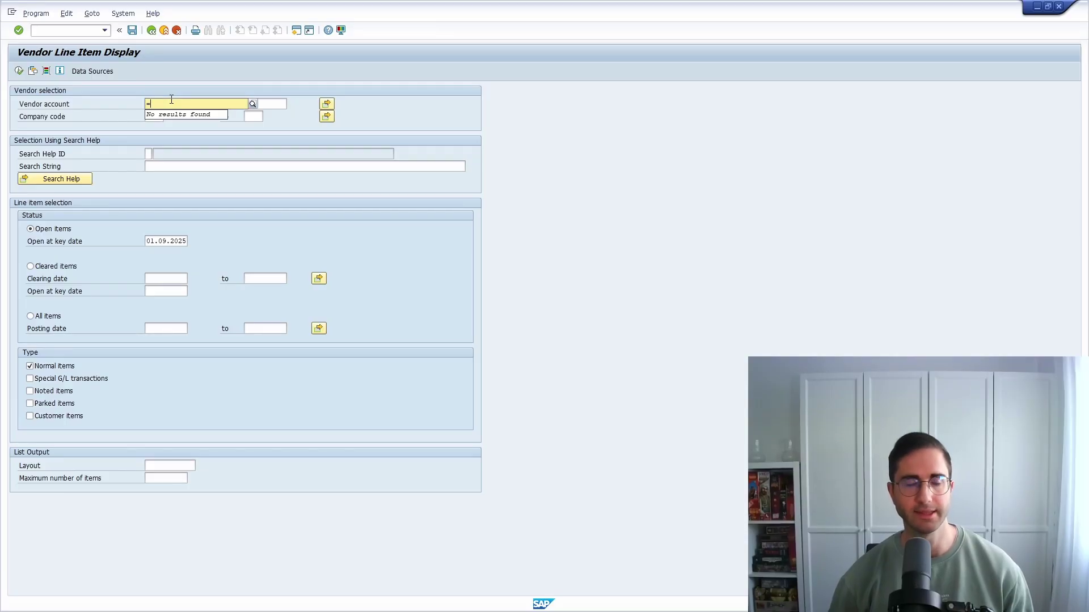
pyautogui.write('AEW')
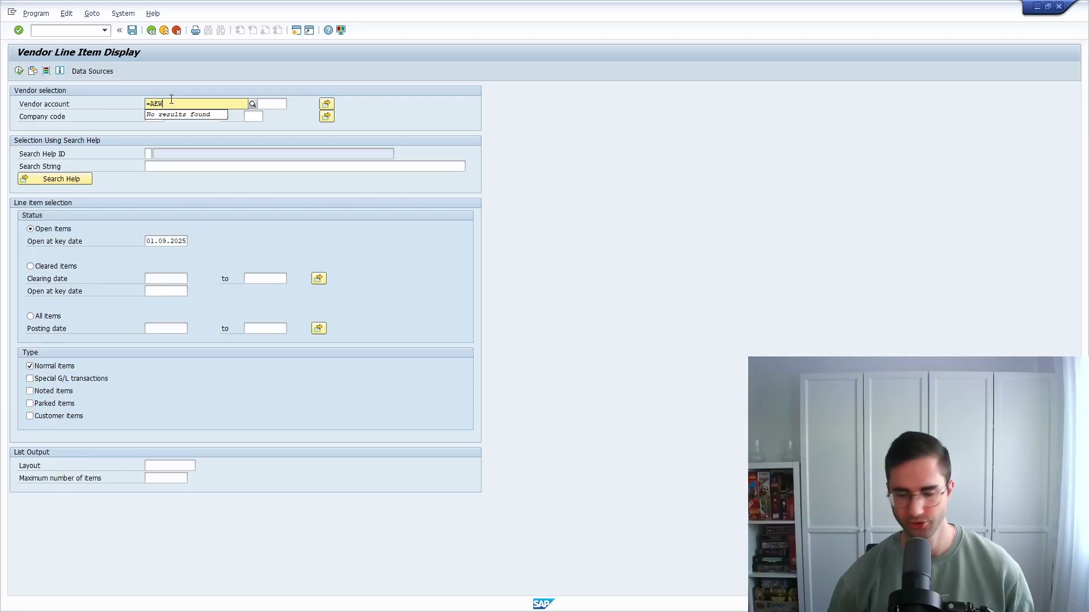
pyautogui.press('Return')
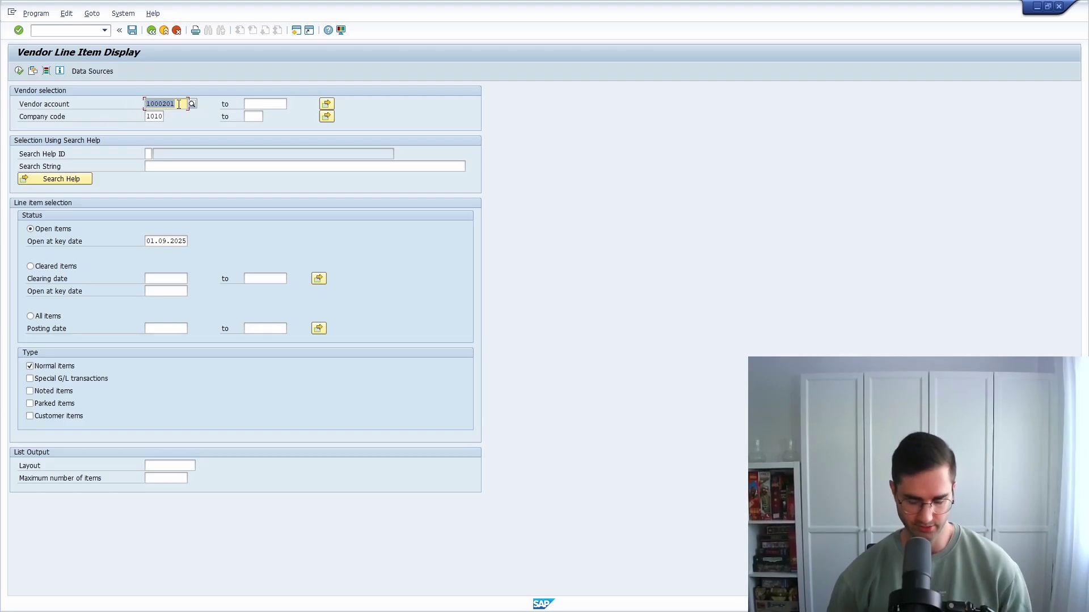
pyautogui.write('=AEW')
pyautogui.press('Return')
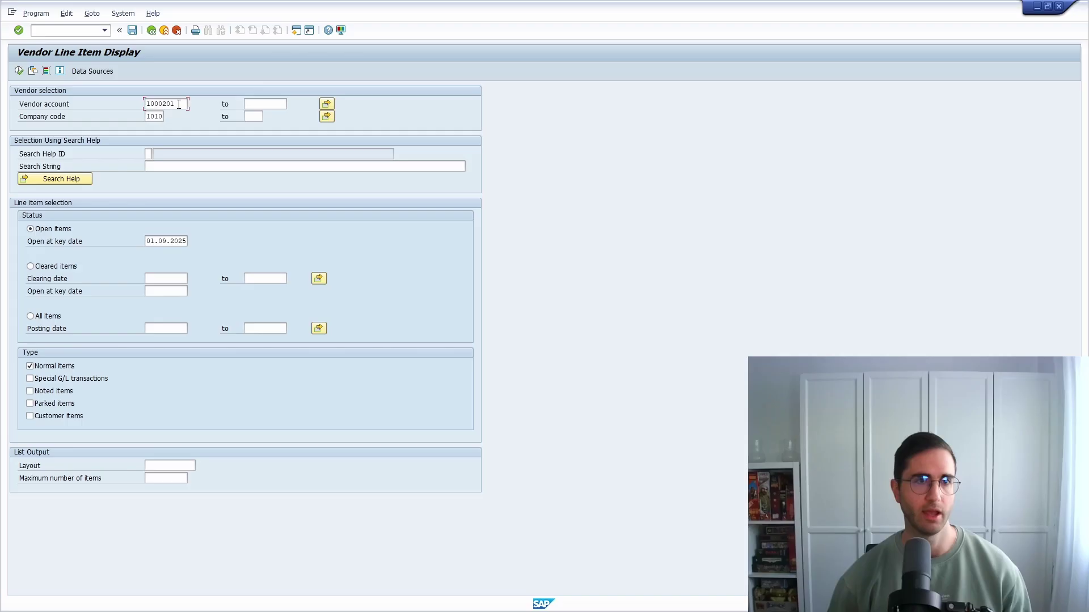
pyautogui.write('=Test')
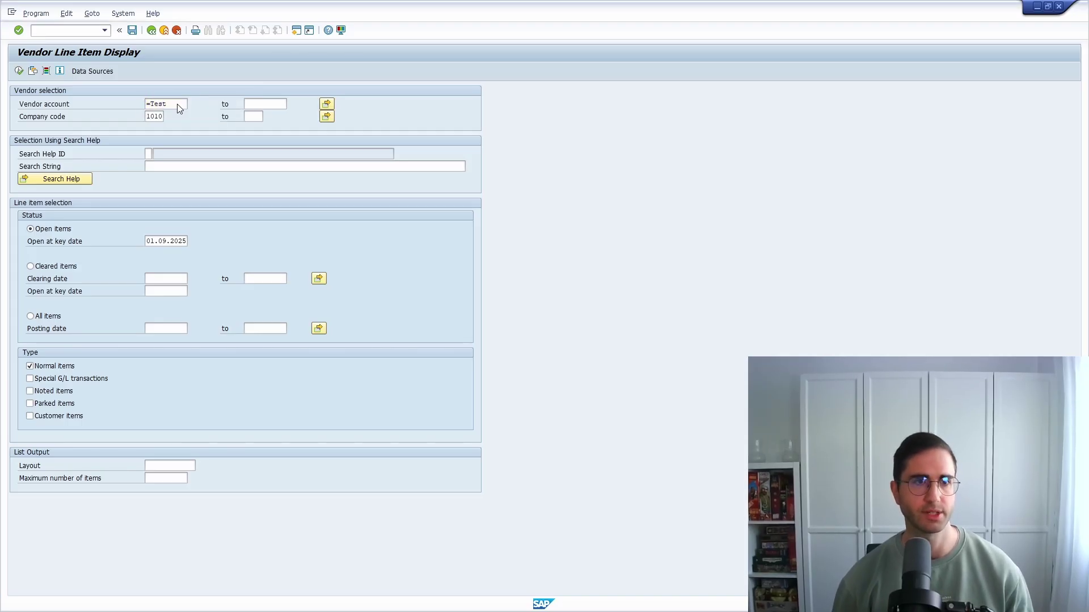
pyautogui.press('Return')
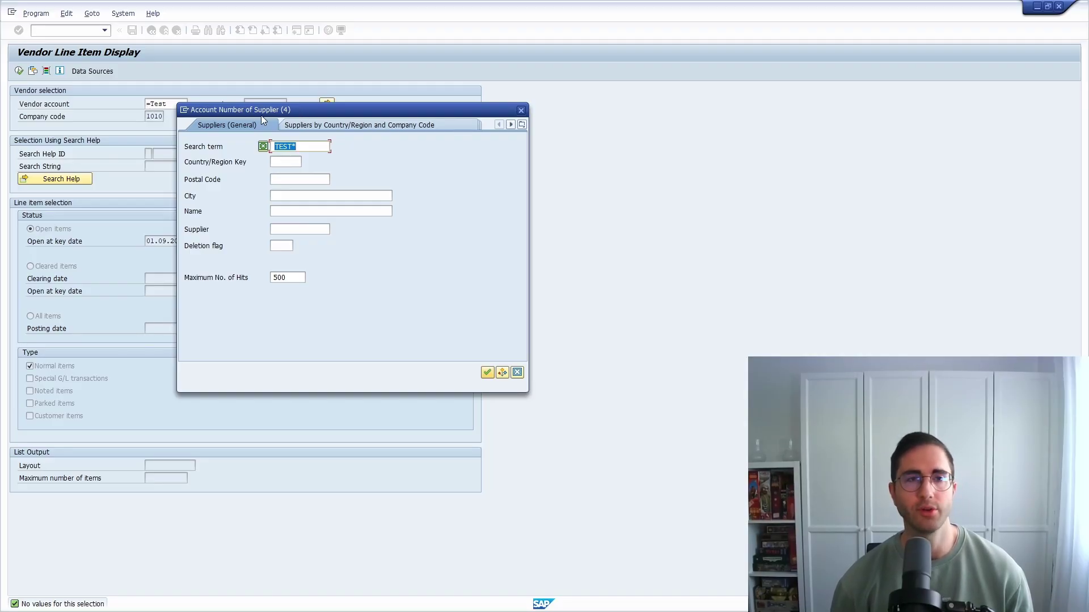
# - Replace the TEST* search term with AEW*, rerun the search, and show the restrictions again
pyautogui.moveTo(265, 113); pyautogui.dragTo(209, 138)
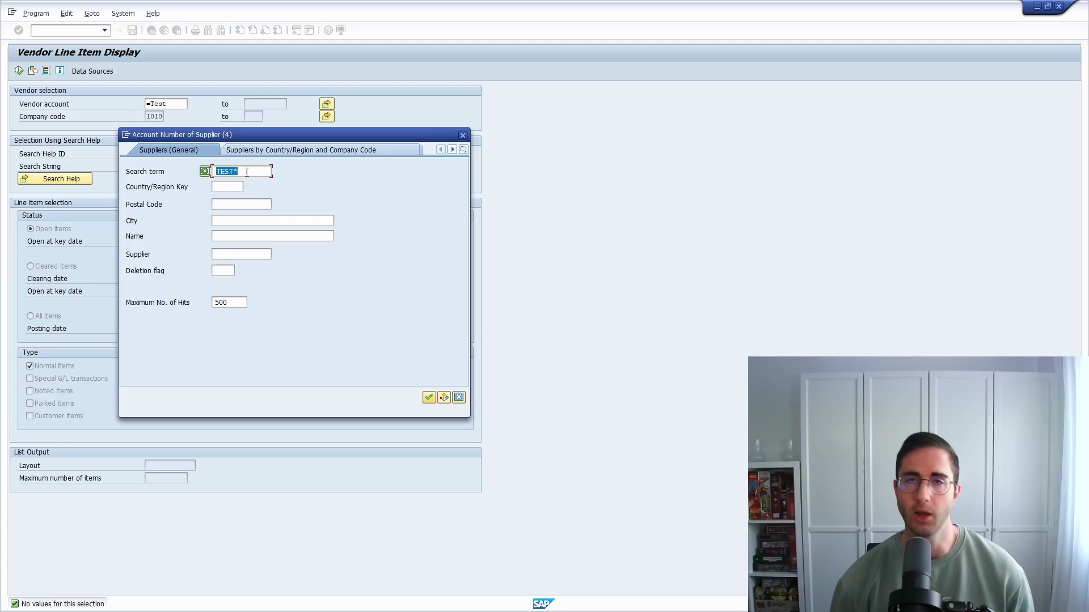
pyautogui.moveTo(235, 172); pyautogui.dragTo(244, 172)
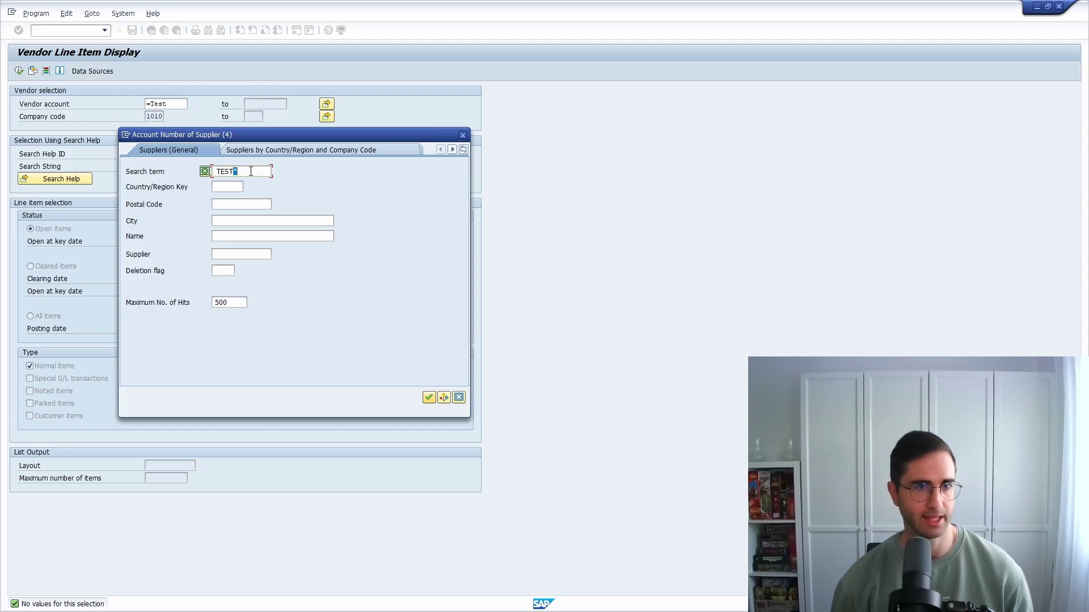
pyautogui.doubleClick(250, 172)
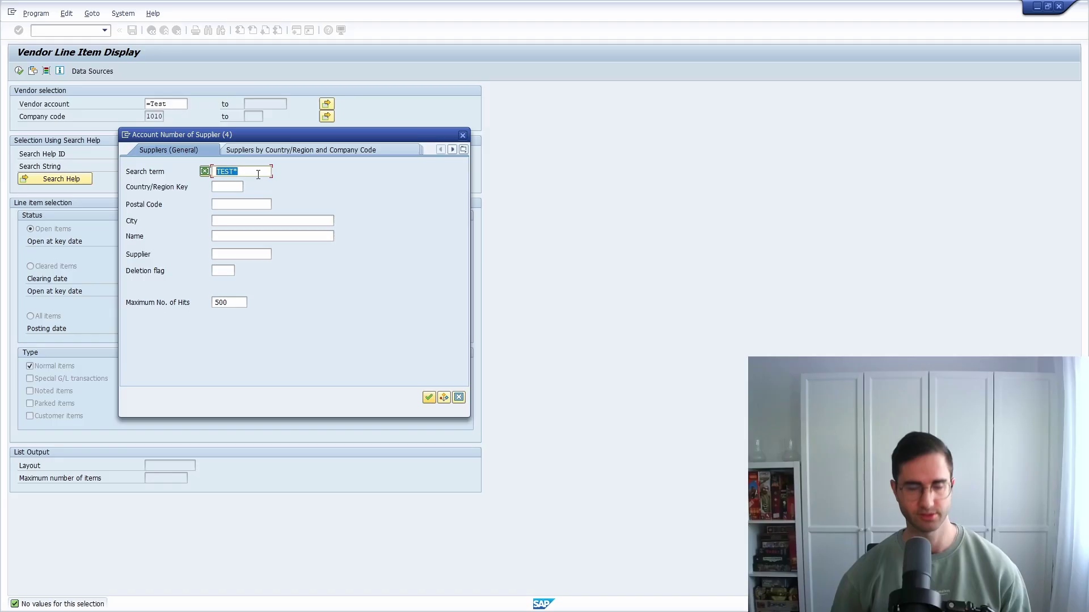
pyautogui.write('A')
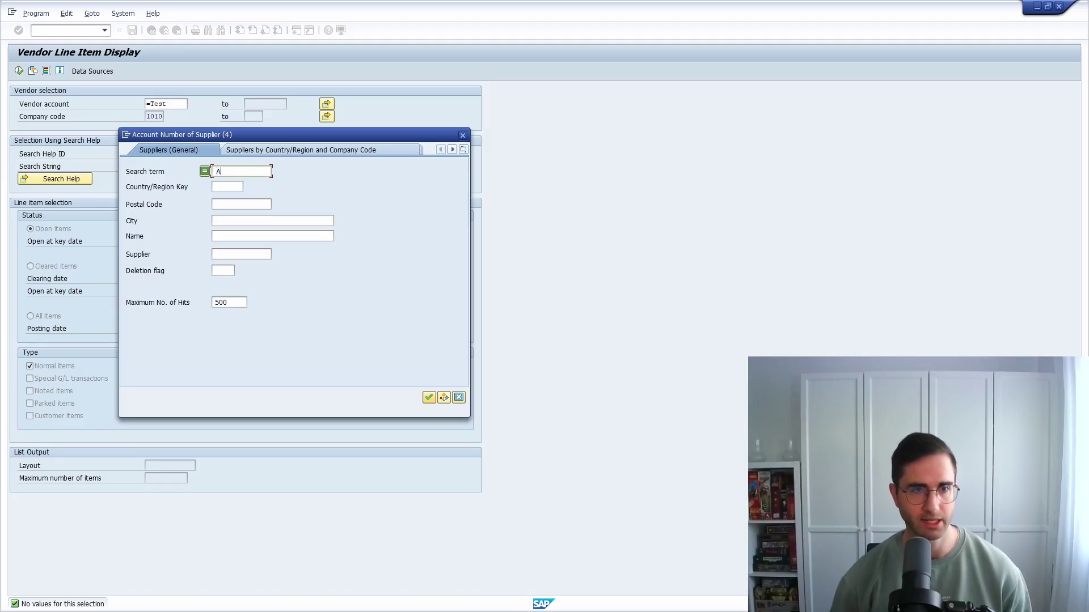
pyautogui.write('BC*')
pyautogui.press('Return')
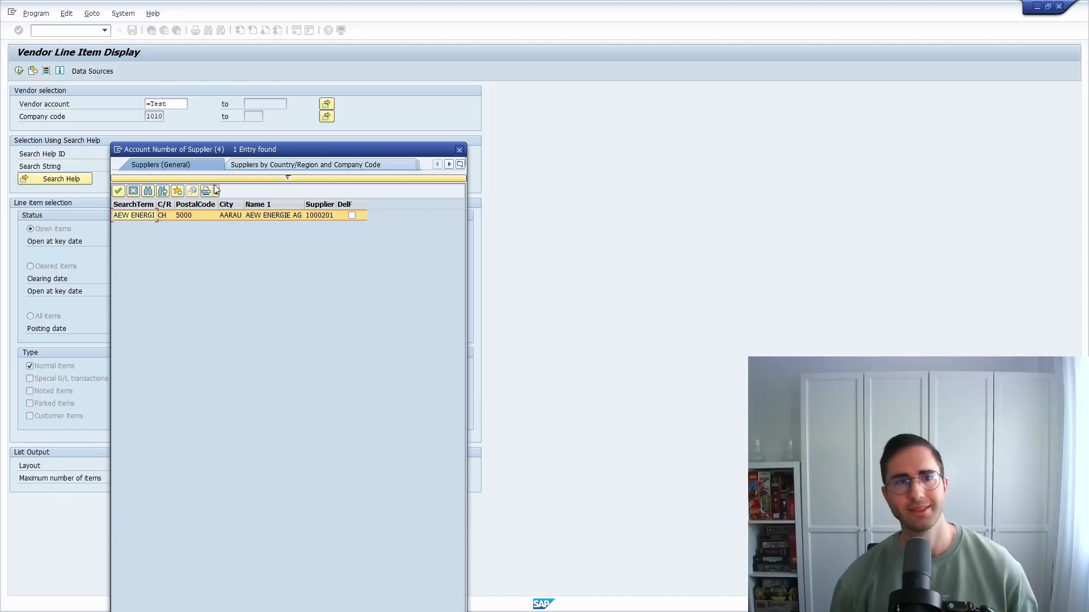
pyautogui.click(249, 179)
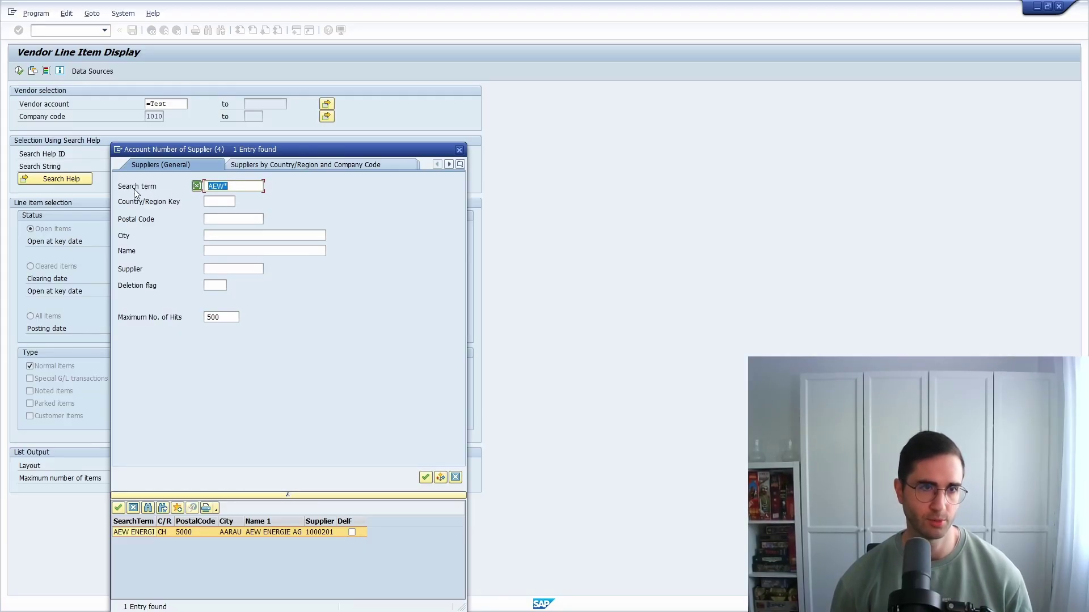
# - List suppliers by country for company code 1010 and take 1000201 into Vendor account
pyautogui.click(304, 166)
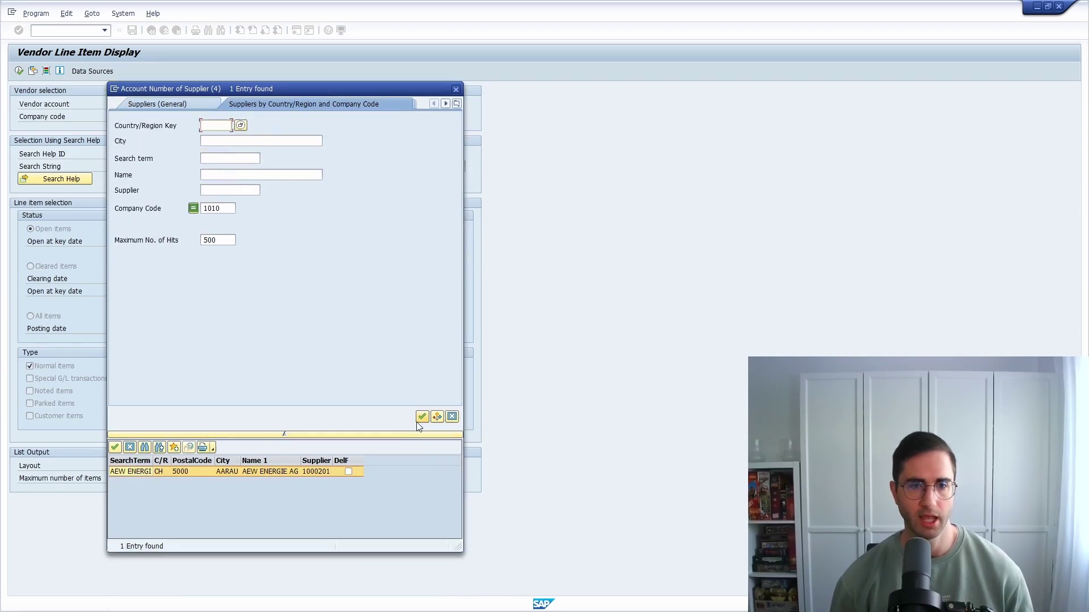
pyautogui.click(422, 416)
pyautogui.doubleClick(120, 154)
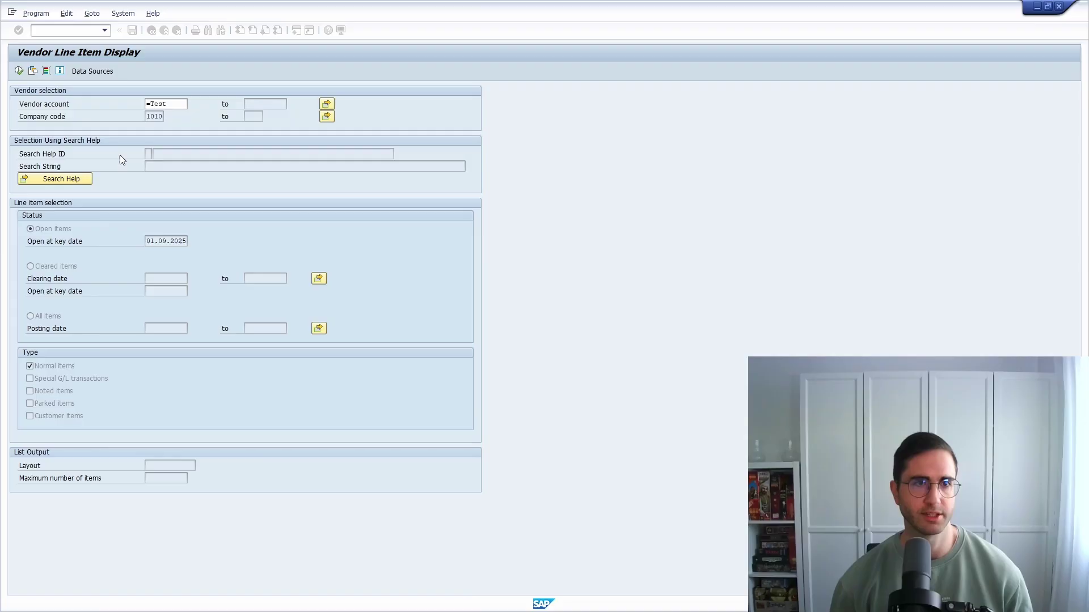
# - Look up =AEW again via the general supplier criteria with term 'apple' and take 1000201
pyautogui.write('=AEW')
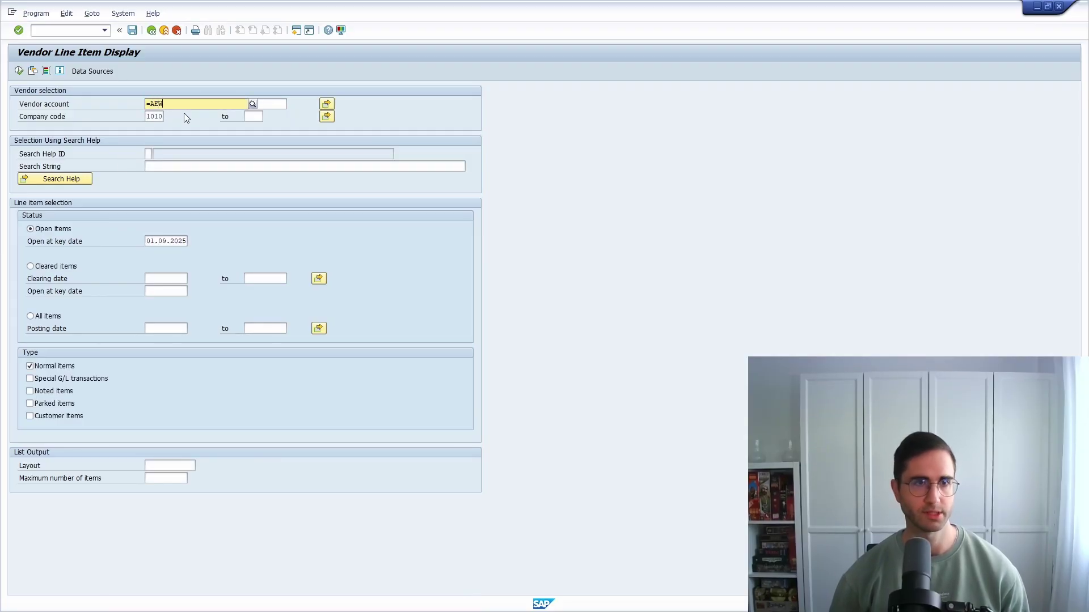
pyautogui.press('Return')
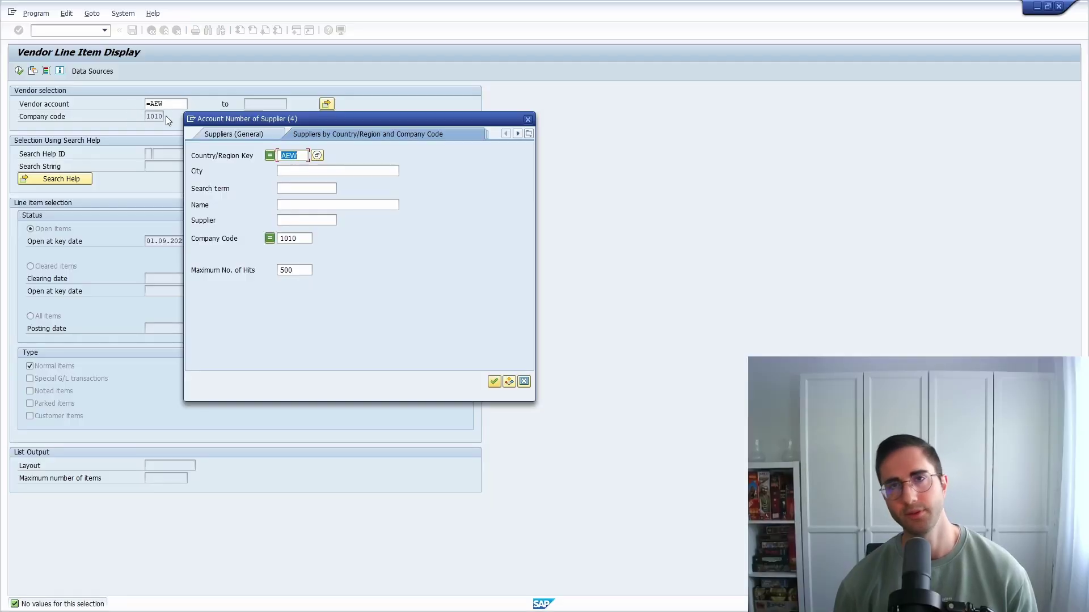
pyautogui.click(224, 134)
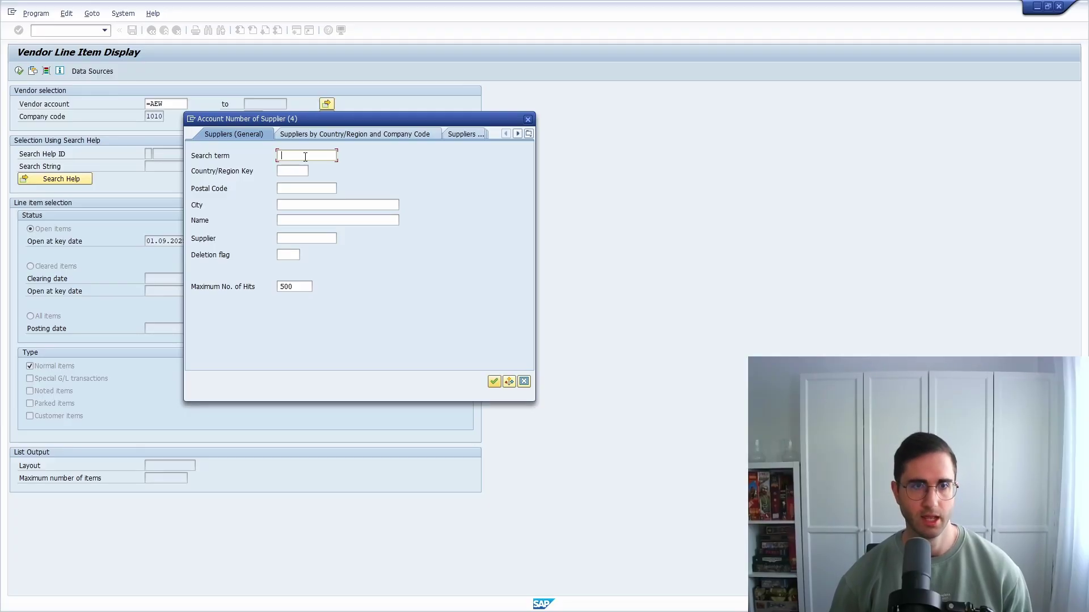
pyautogui.write('apple')
pyautogui.press('Return')
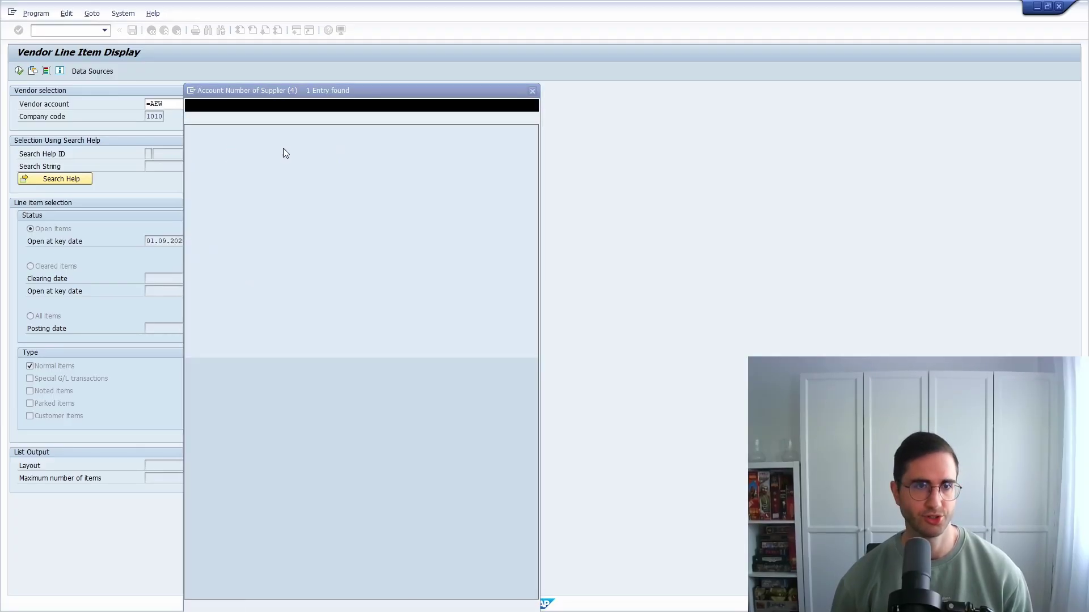
pyautogui.doubleClick(195, 154)
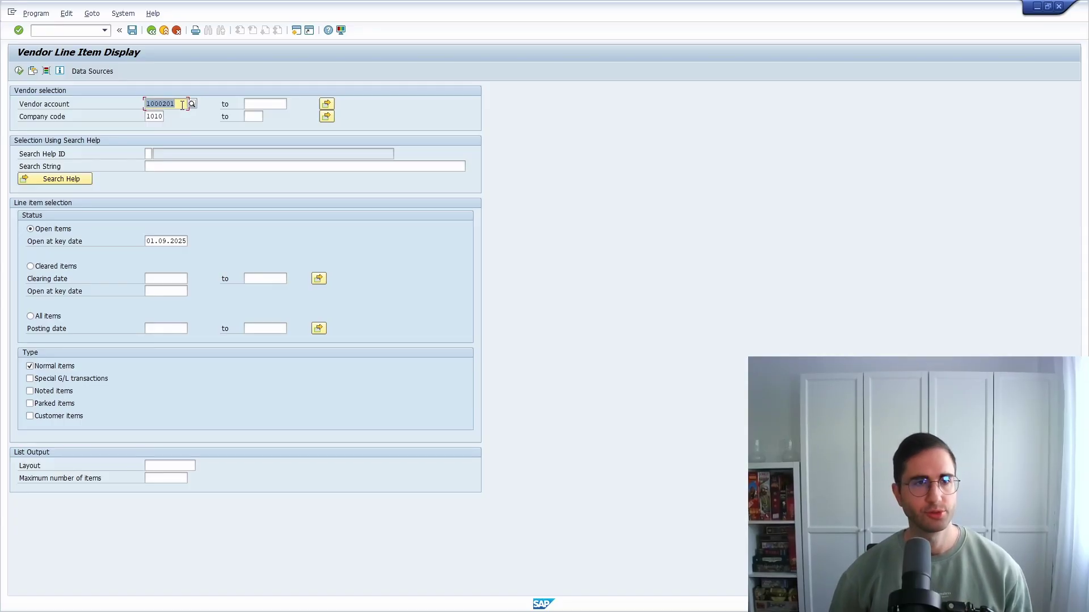
pyautogui.write('*AEW*')
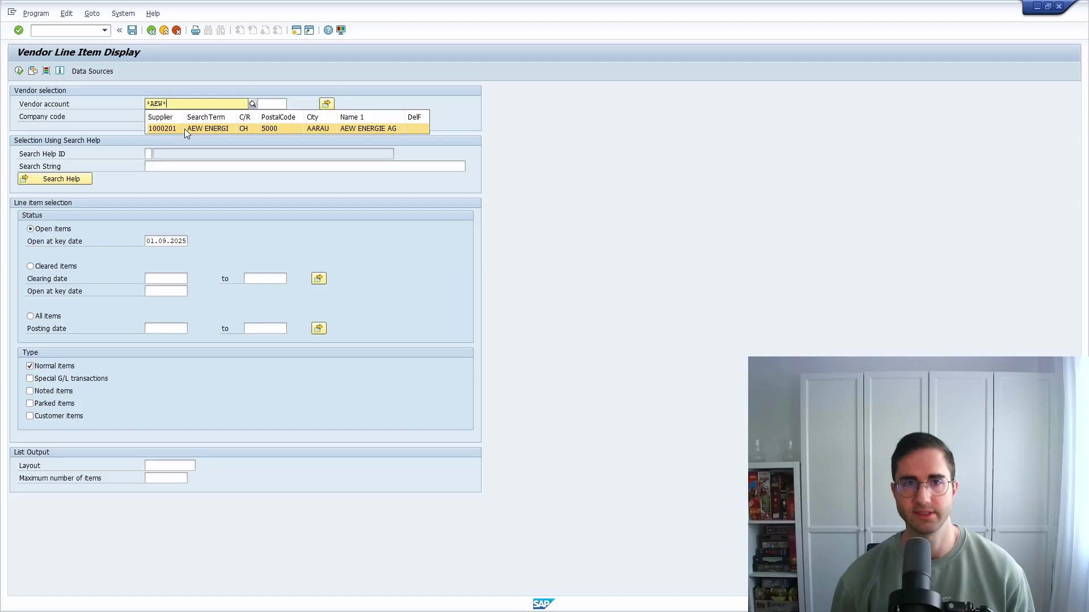
pyautogui.click(175, 129)
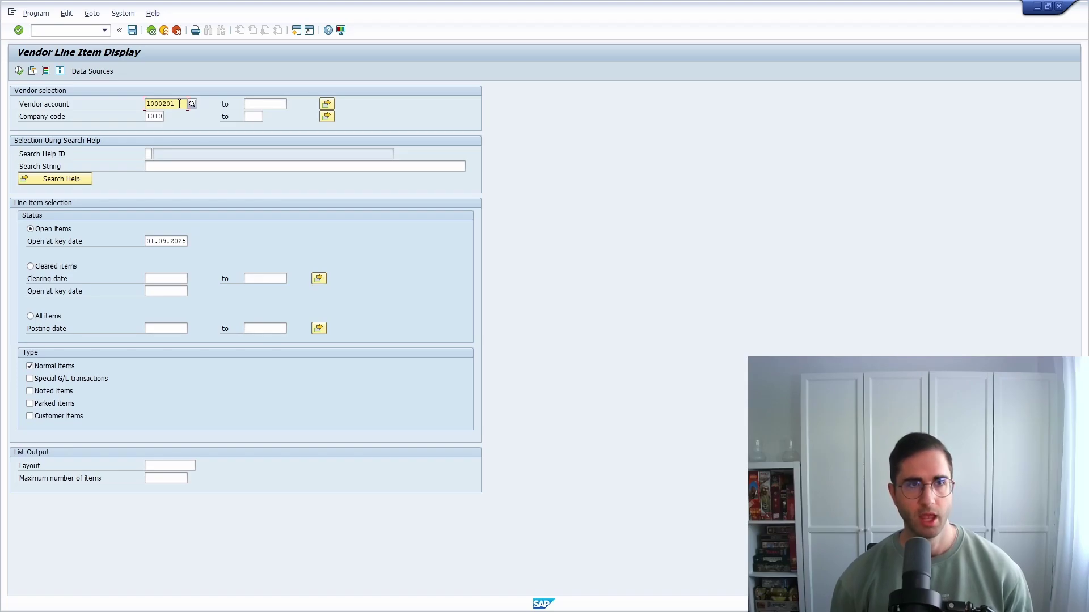
# - Open Help > Settings and display the F4 Help personal settings tab
pyautogui.click(154, 14)
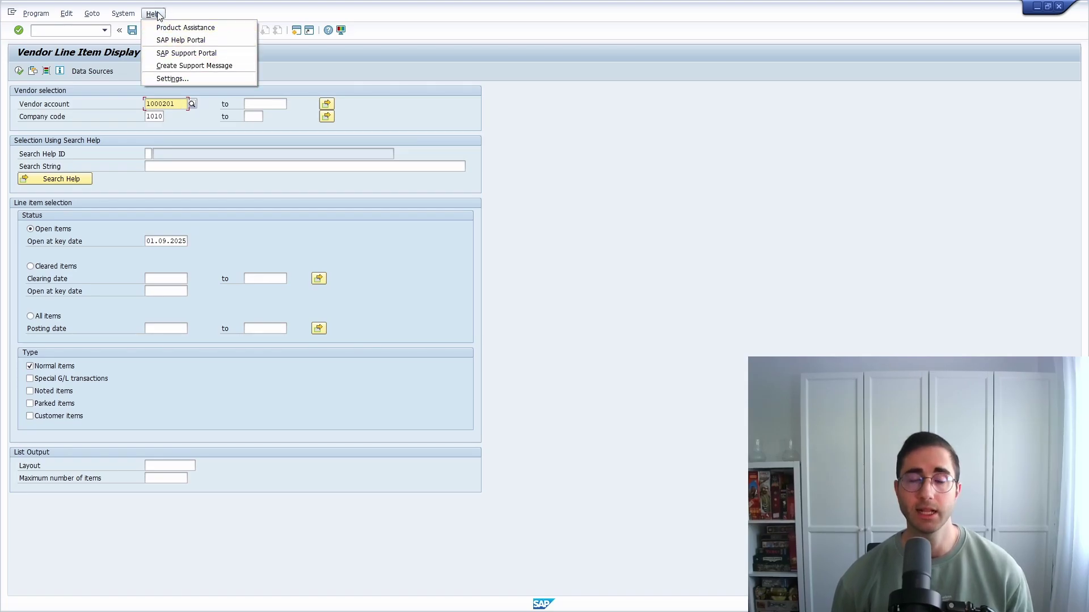
pyautogui.click(199, 78)
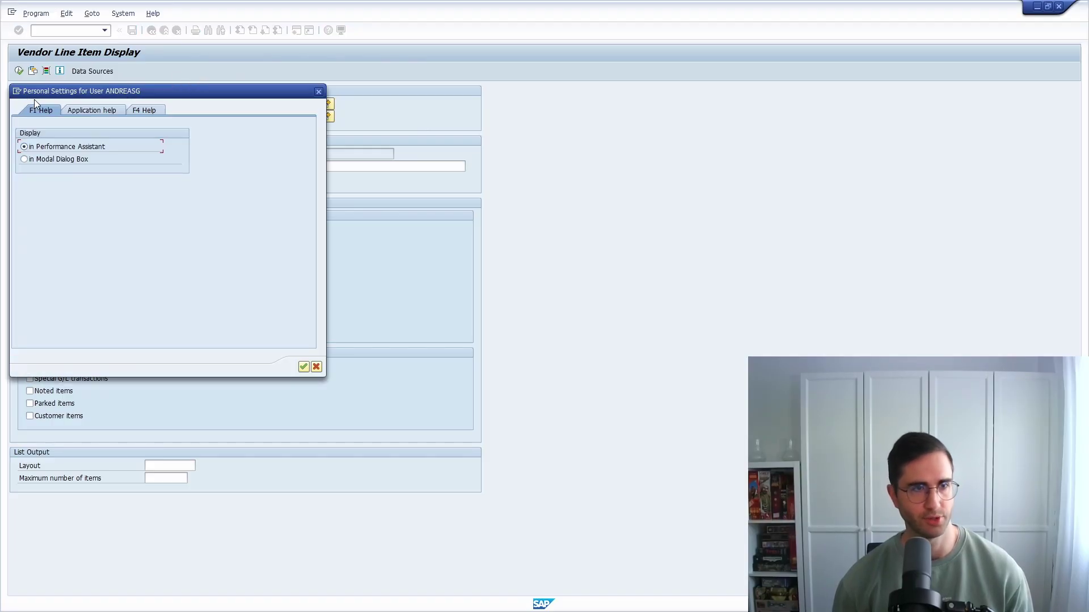
pyautogui.click(148, 111)
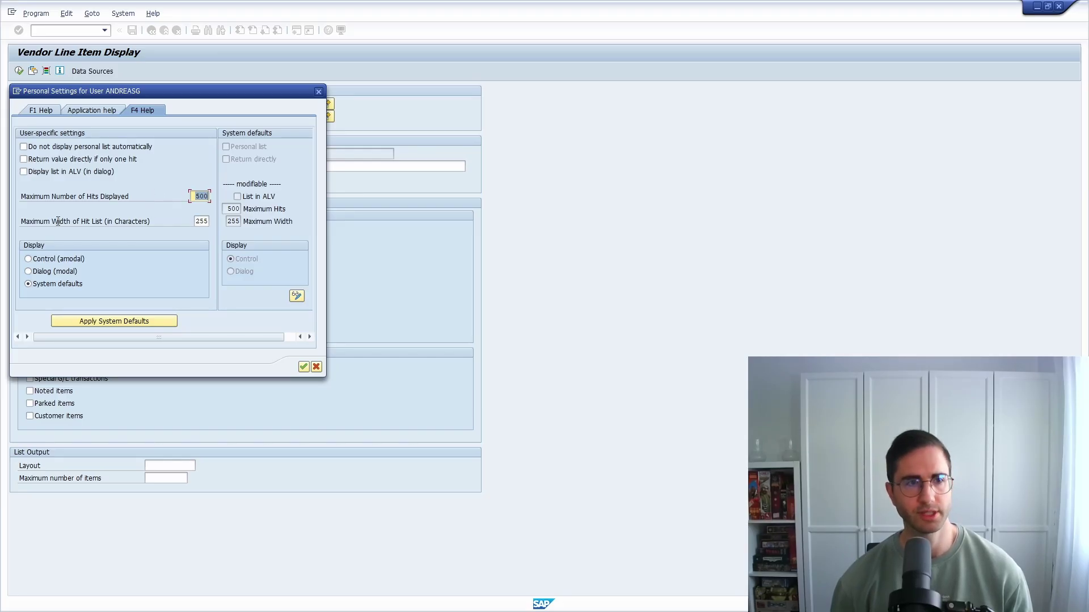
# - Tick 'Return value directly if only one hit', leaving the personal list appearing automatically
pyautogui.moveTo(23, 222); pyautogui.dragTo(164, 222)
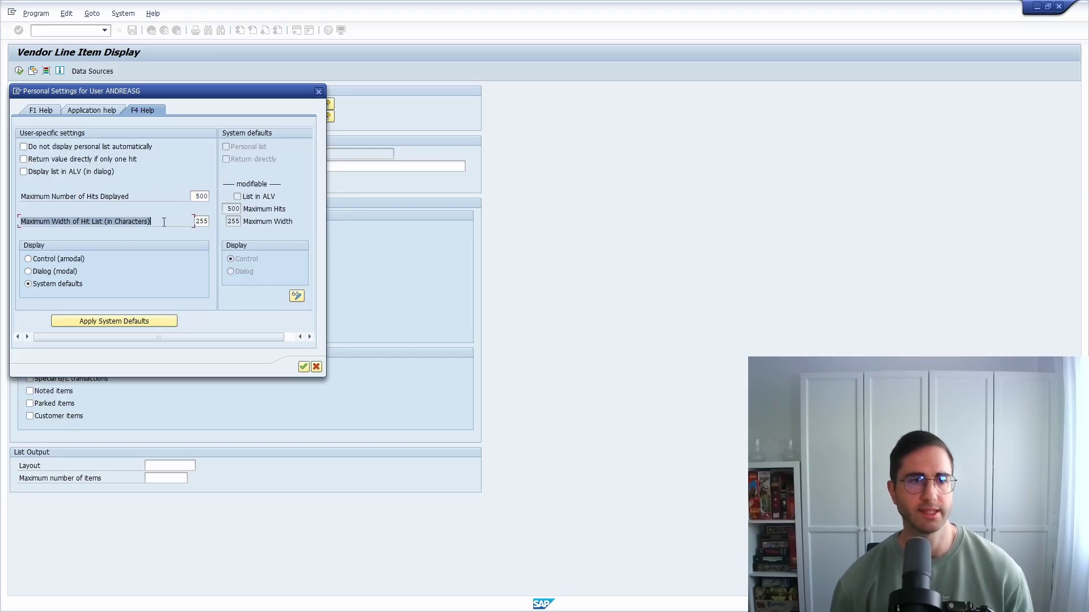
pyautogui.click(198, 221)
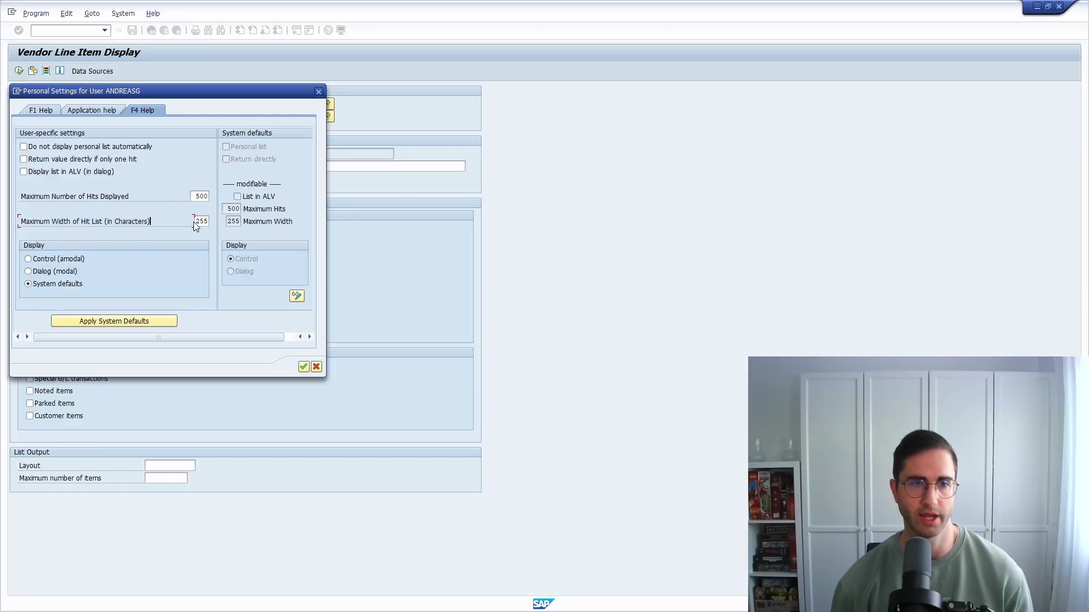
pyautogui.doubleClick(195, 224)
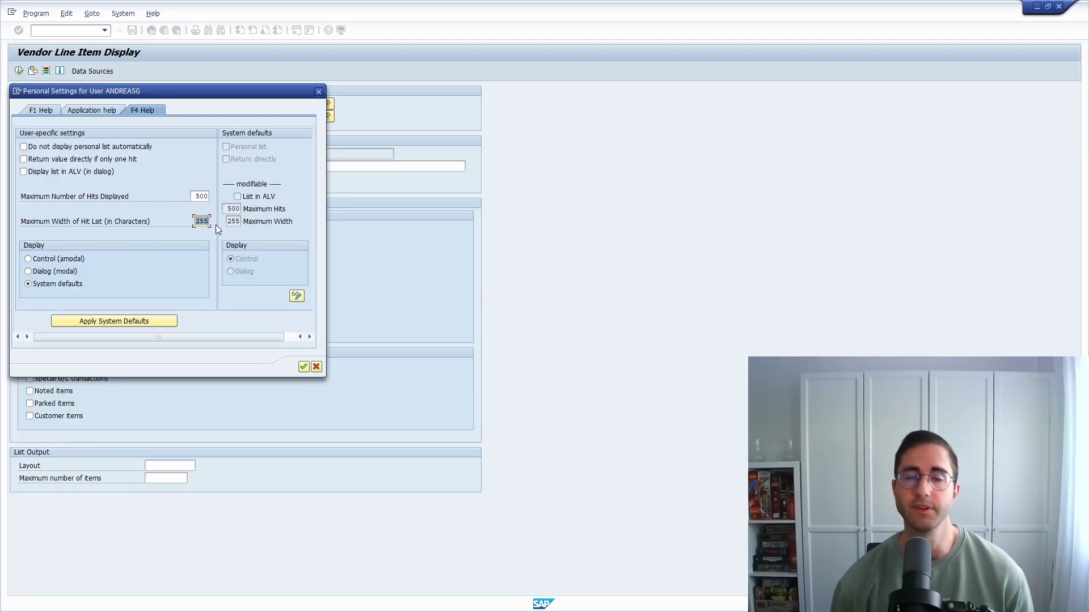
pyautogui.click(87, 148)
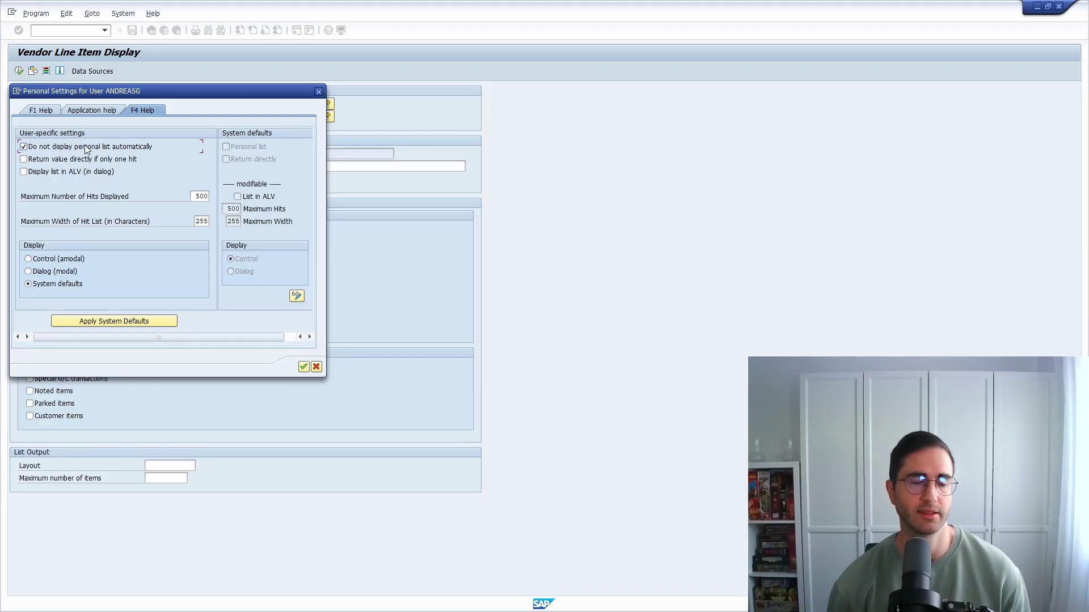
pyautogui.click(79, 148)
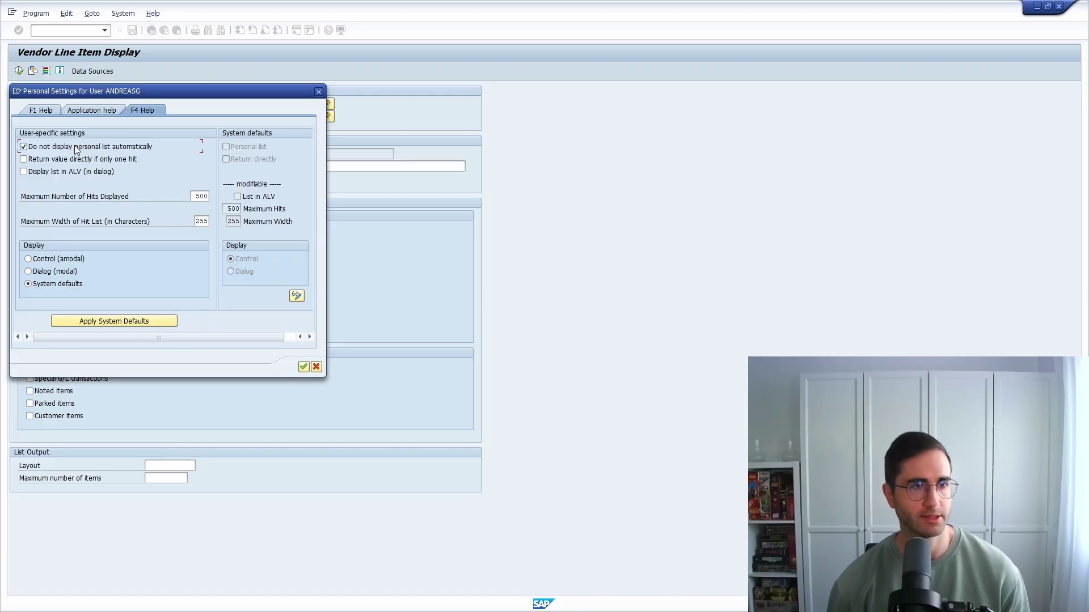
pyautogui.click(49, 159)
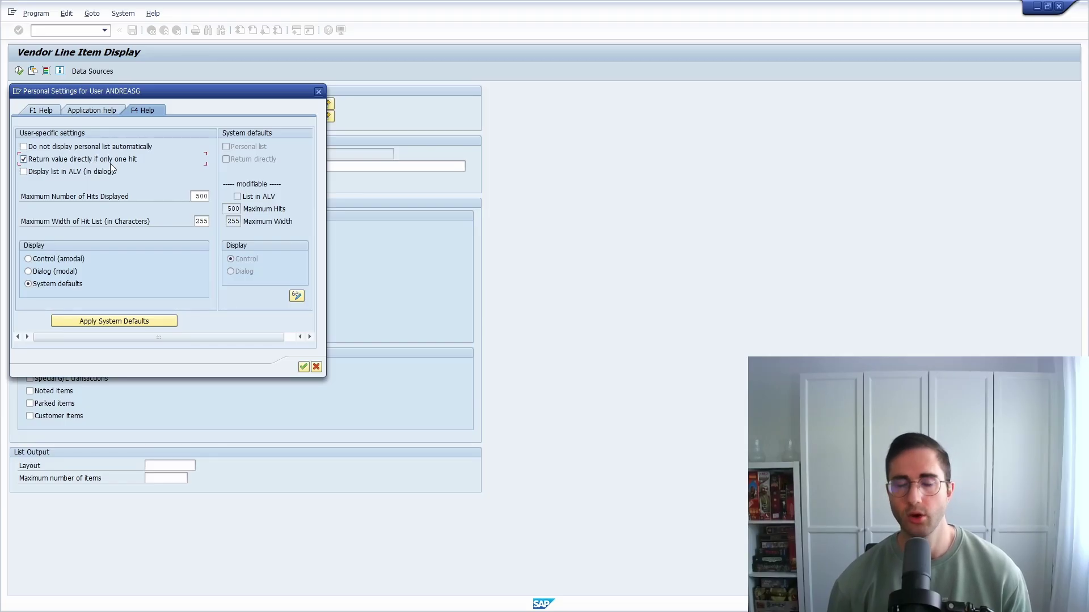
# - Save the F4 settings and search *AEW* so 1000201 fills Vendor account without a hit list
pyautogui.click(303, 367)
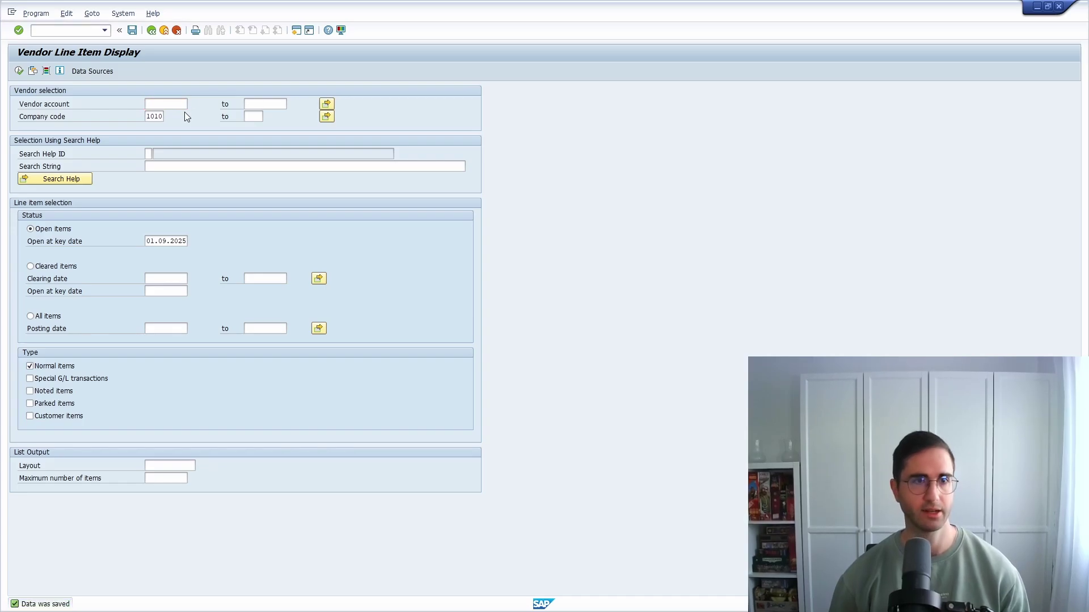
pyautogui.press('F4')
pyautogui.write('*AEW*')
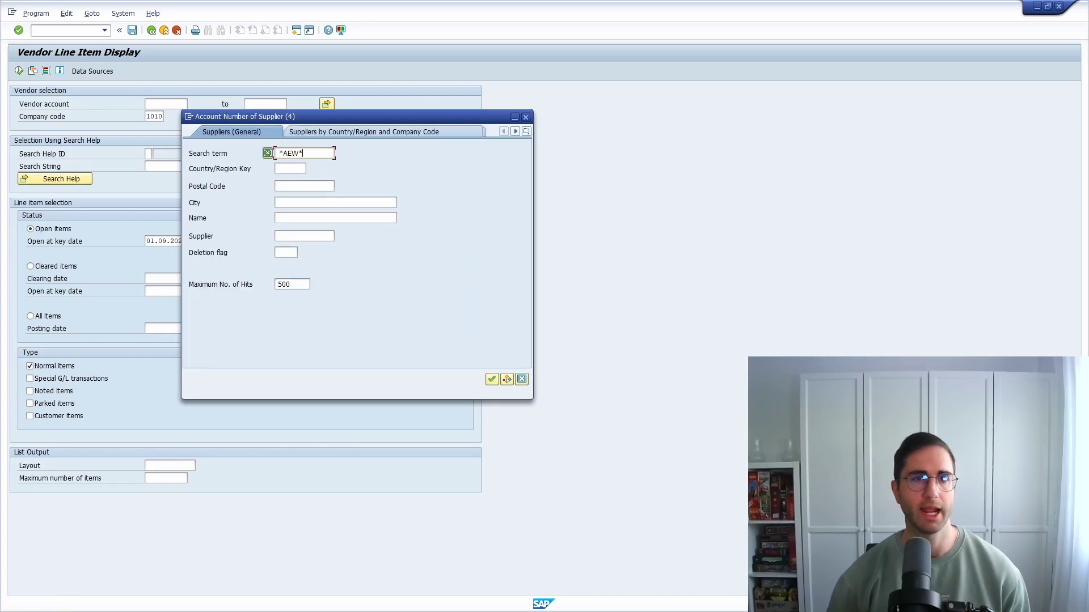
pyautogui.press('Return')
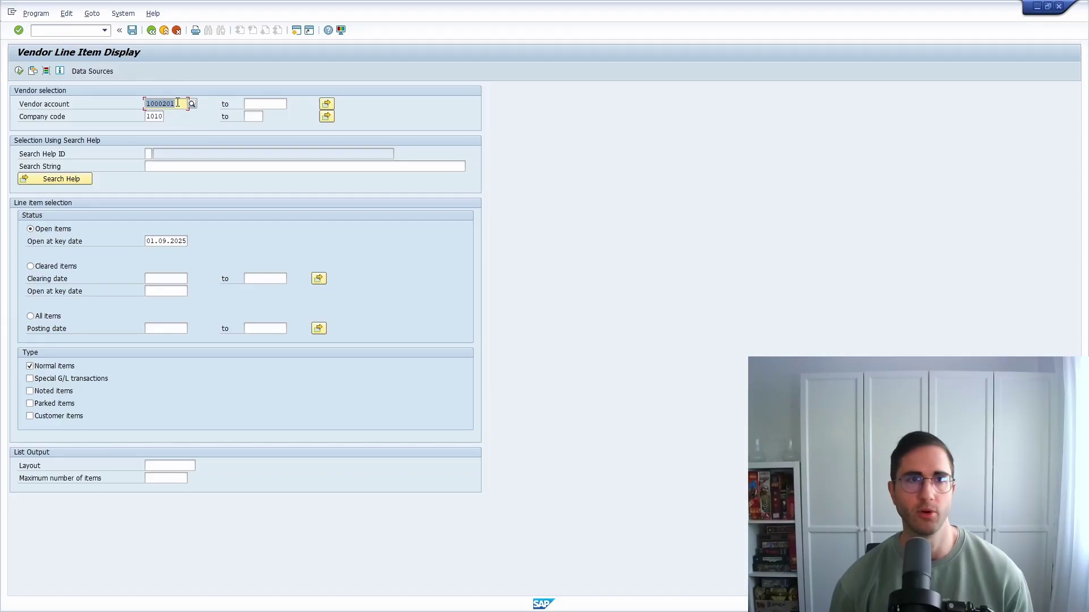
# - Switch F4 help to ALV hit lists, turn off returning single hits directly, and save
pyautogui.click(152, 13)
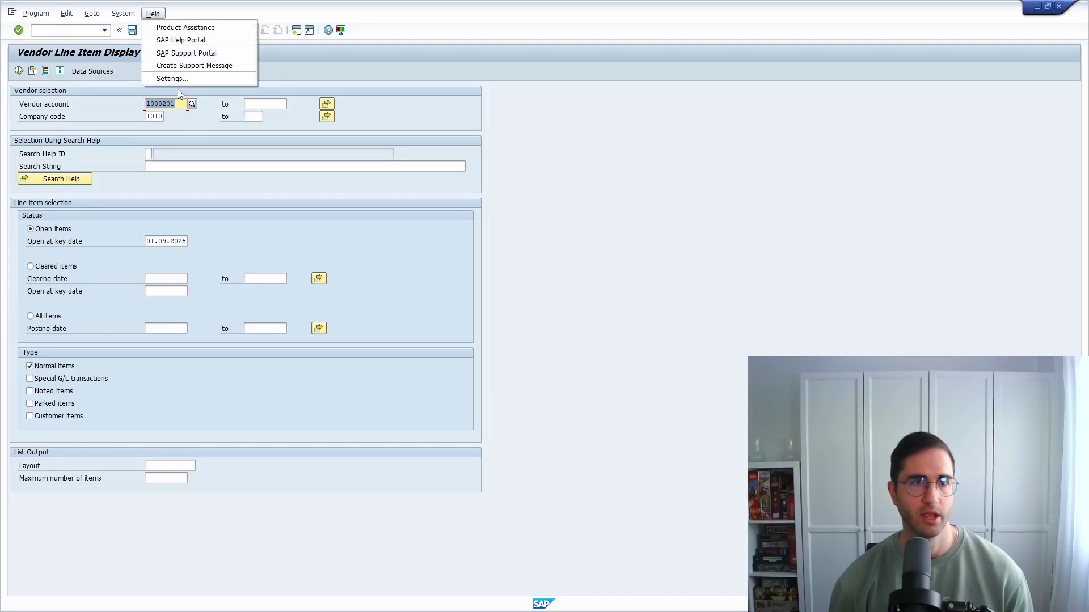
pyautogui.click(170, 78)
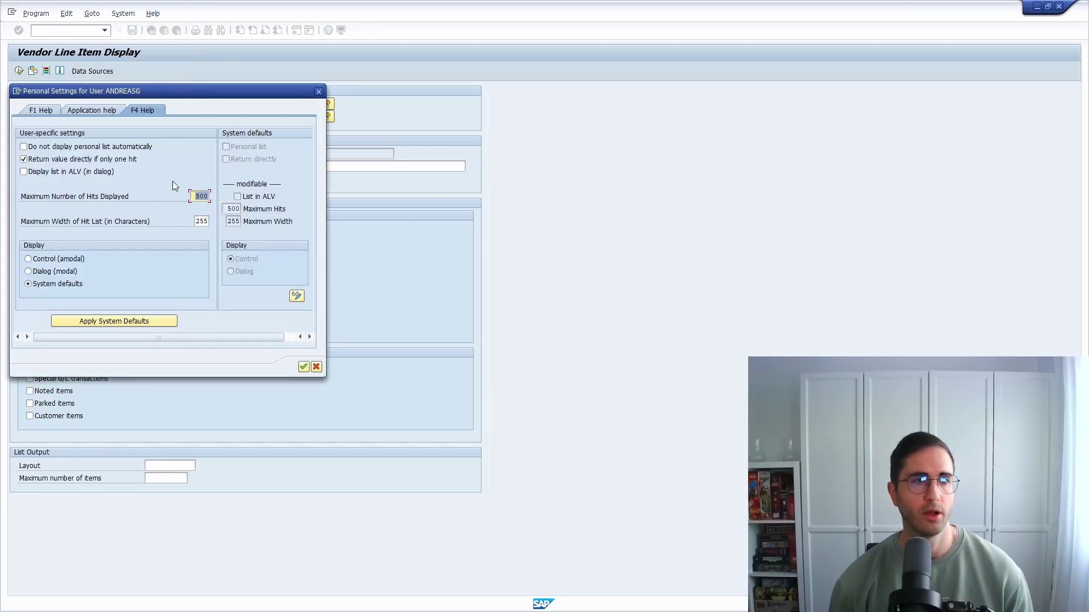
pyautogui.click(43, 173)
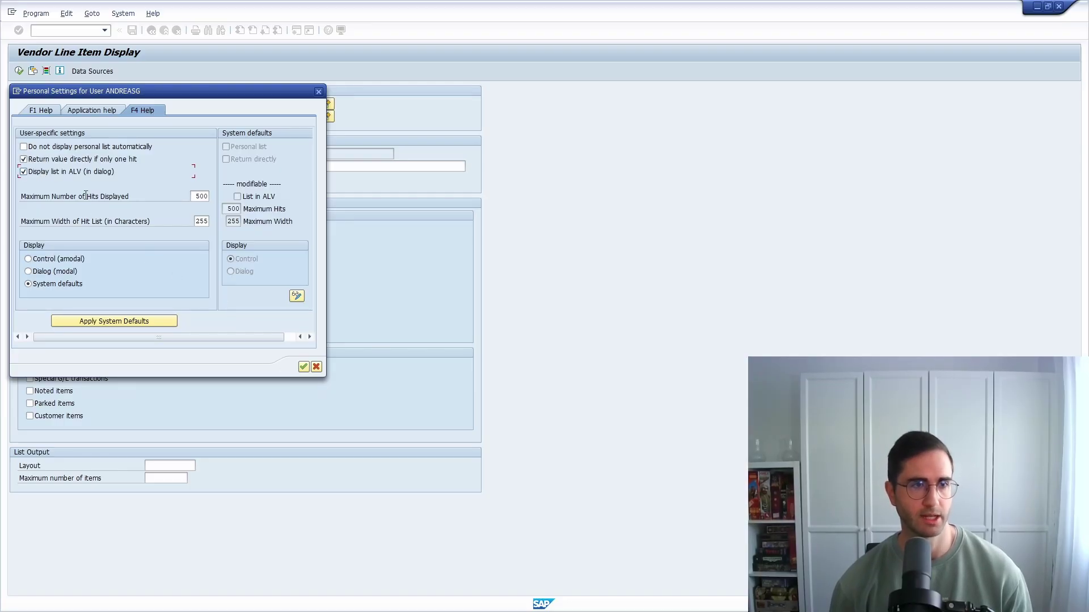
pyautogui.click(85, 160)
pyautogui.click(304, 367)
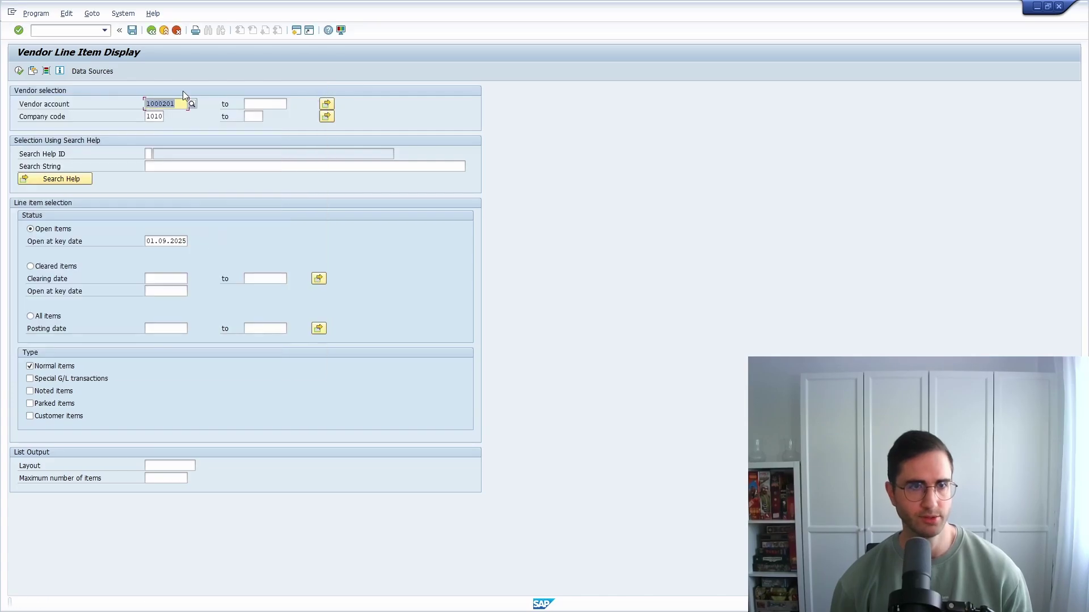
# - Search suppliers for *AEW* and take the single hit 1000201 into Vendor account
pyautogui.press('F4')
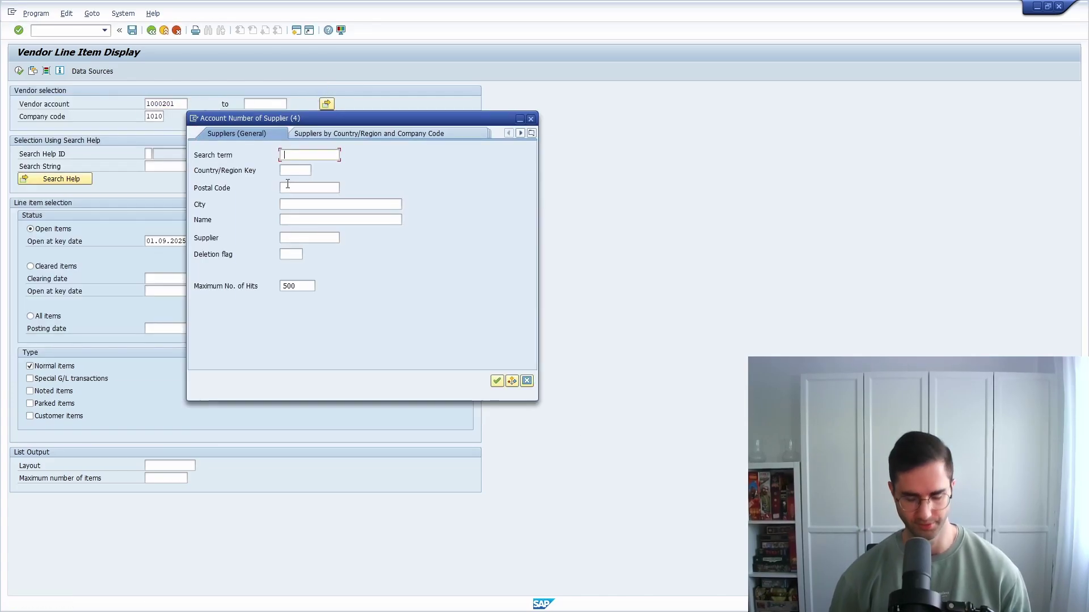
pyautogui.write('*AEW*')
pyautogui.press('Return')
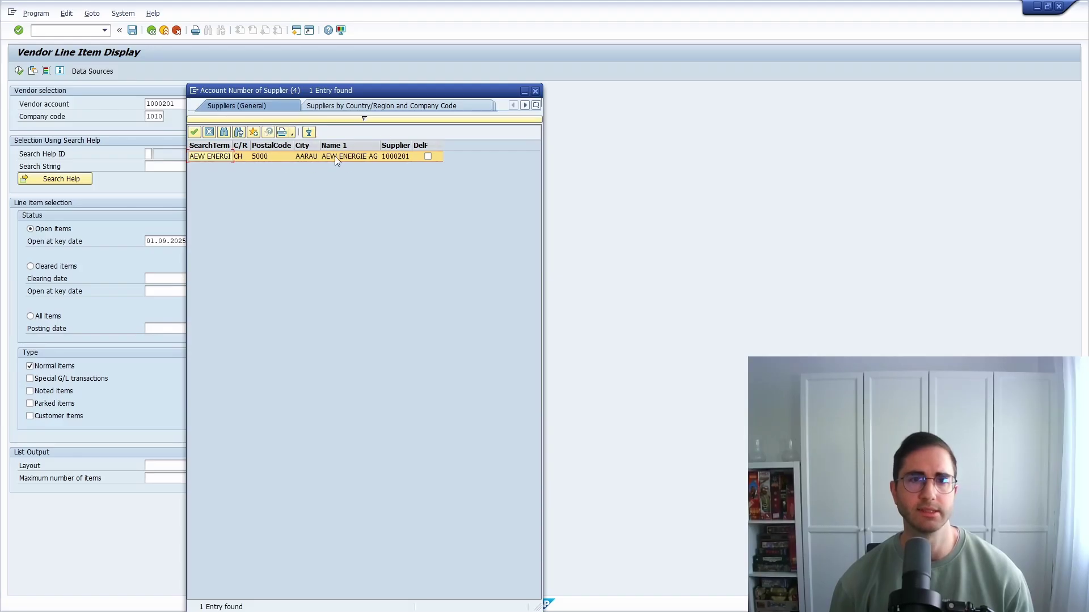
pyautogui.moveTo(417, 90); pyautogui.dragTo(417, 47)
pyautogui.doubleClick(213, 112)
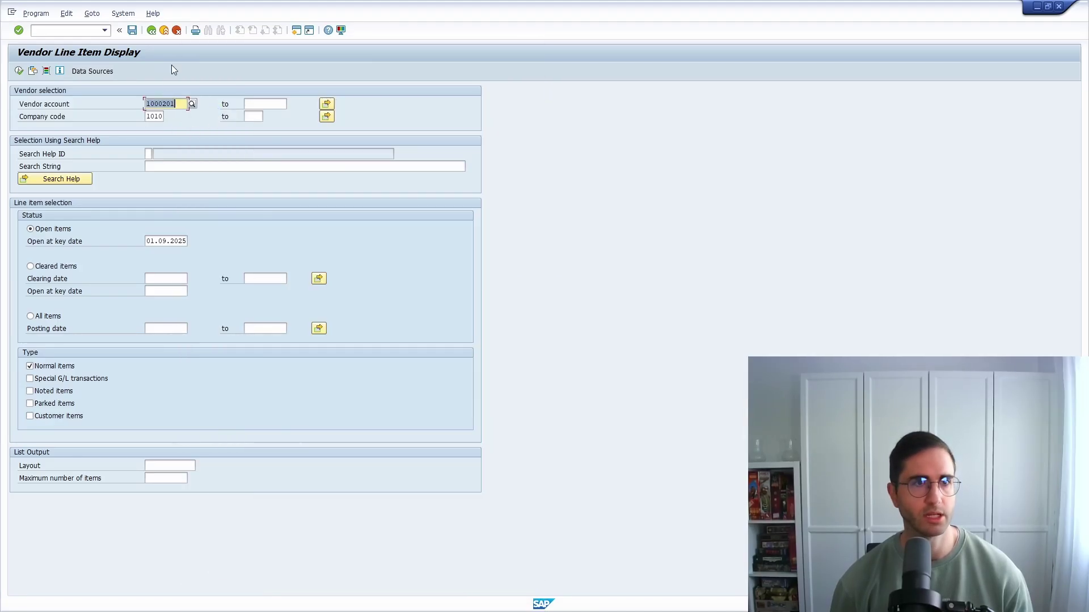
# - Untick 'Display list in ALV' in the F4 help personal settings, keeping the 500/255 limits
pyautogui.click(152, 13)
pyautogui.click(186, 80)
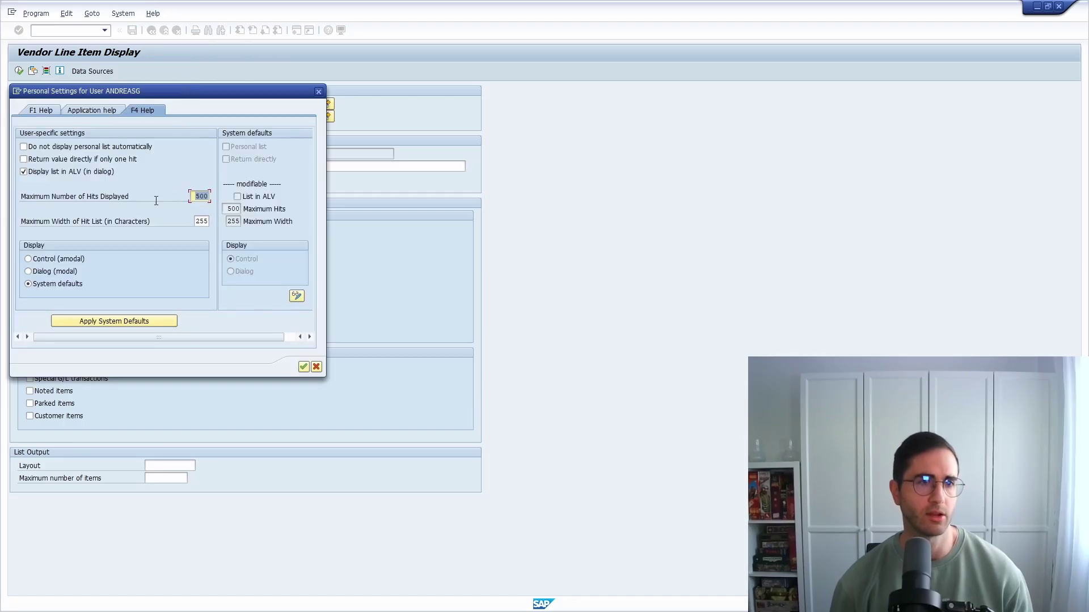
pyautogui.click(83, 172)
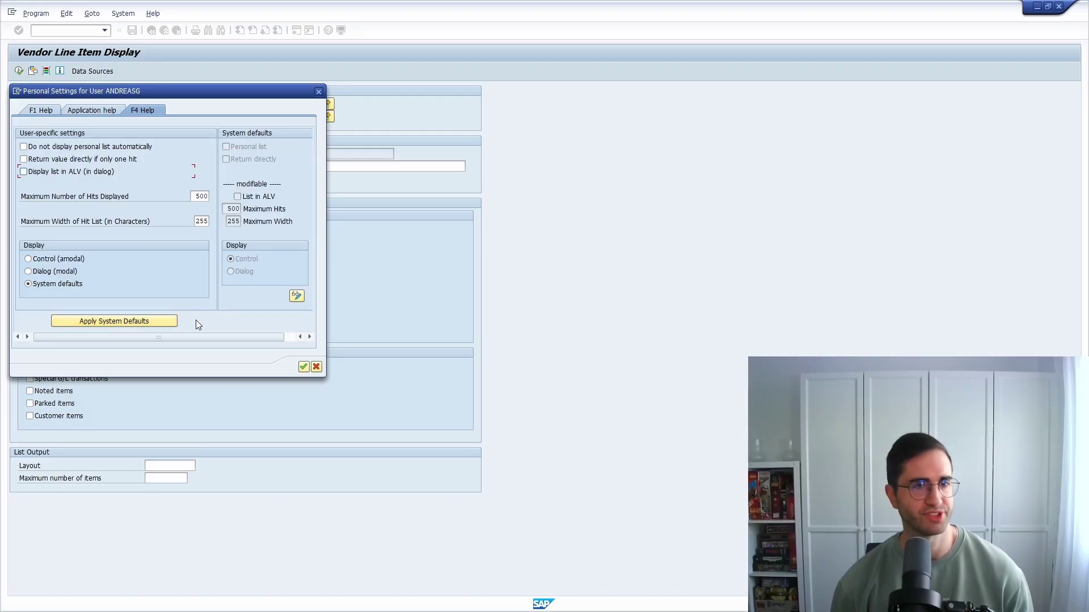
pyautogui.click(303, 367)
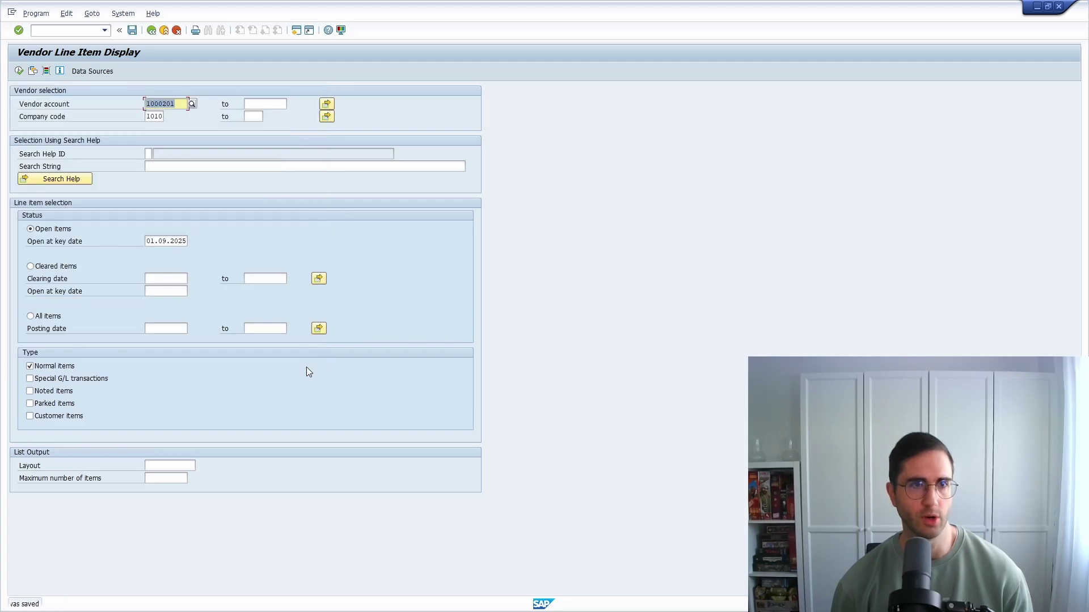